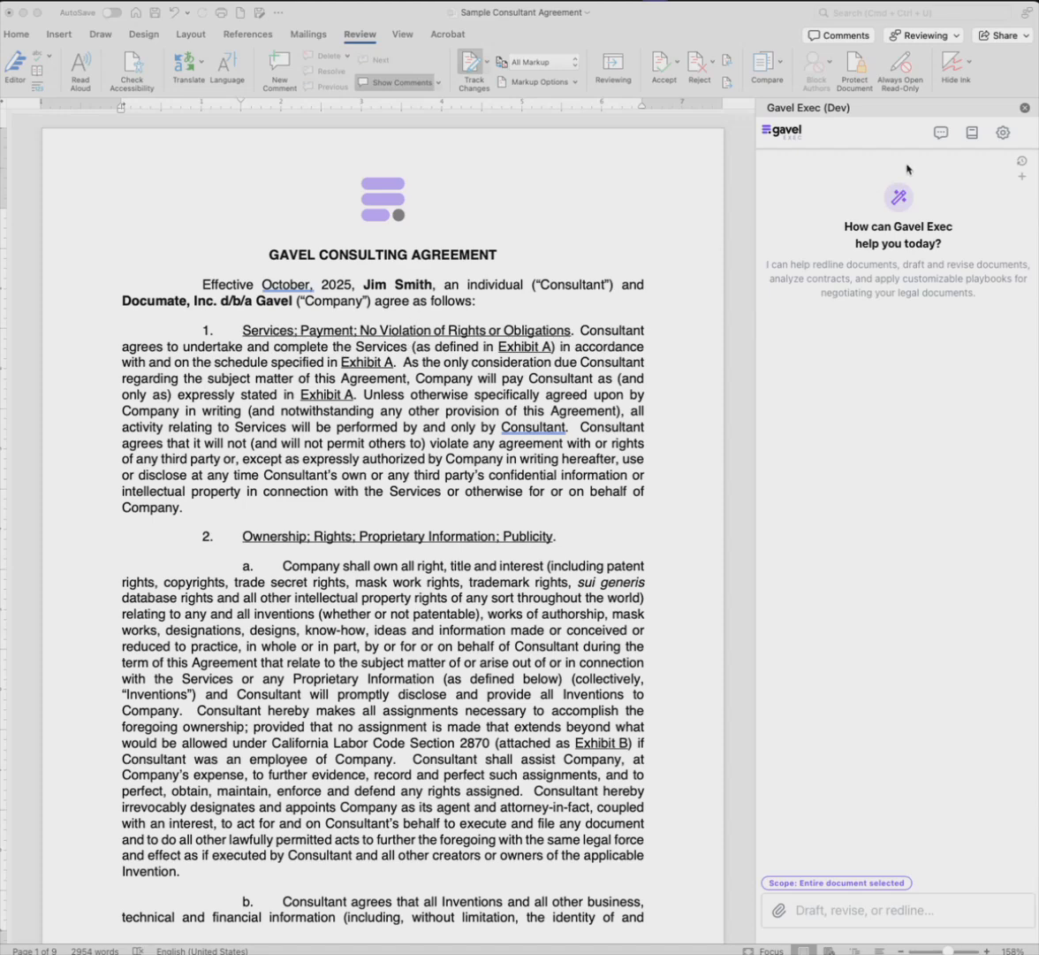
Step: Widen the Gavel Exec chat pane beside the consulting agreement
click(940, 137)
scroll(317, 408, down, 3)
scroll(339, 440, up, 2)
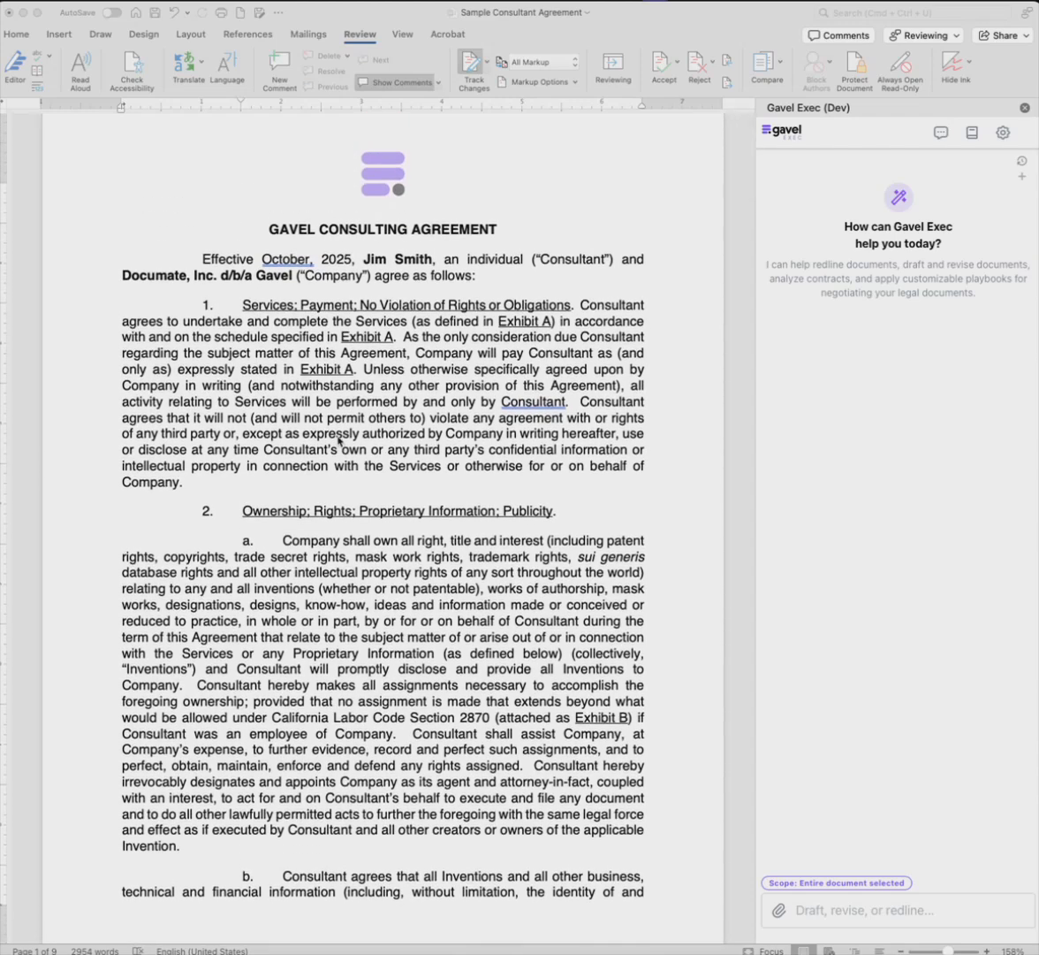
click(865, 919)
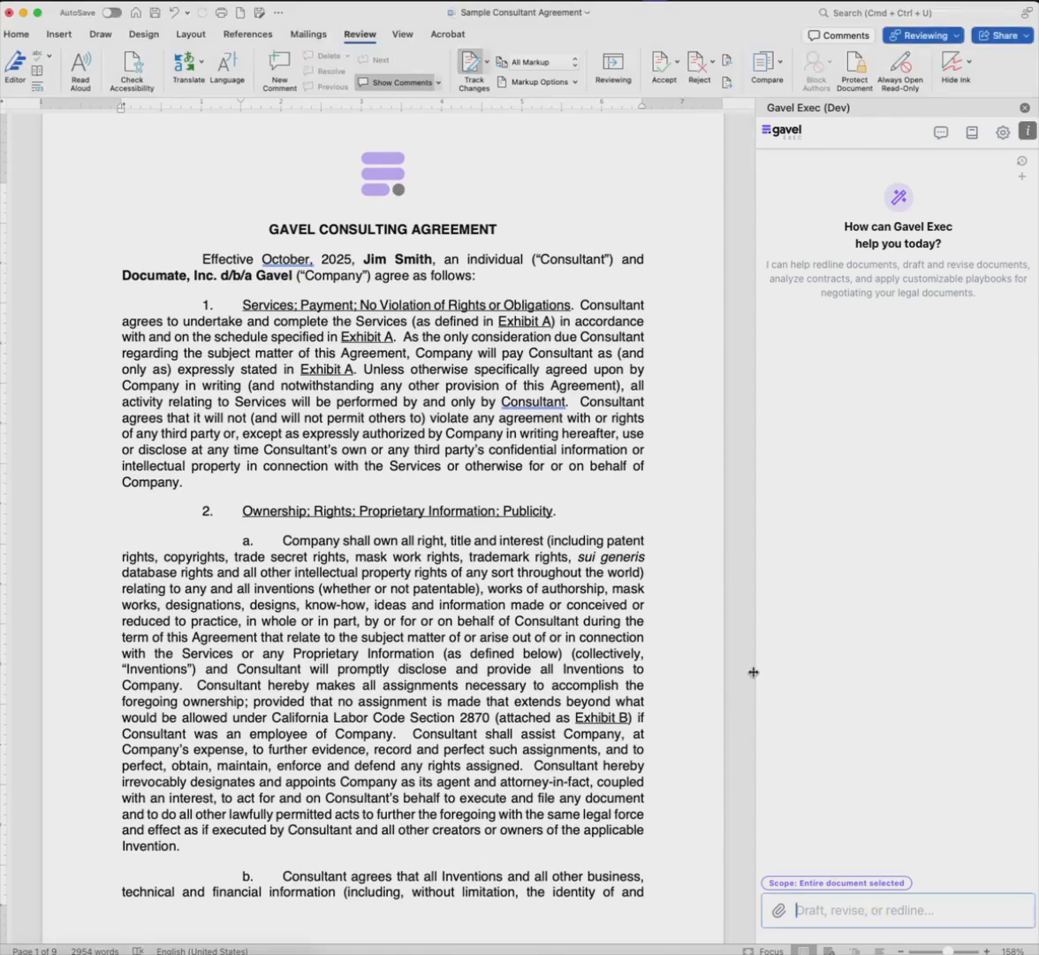
drag(754, 672, 633, 669)
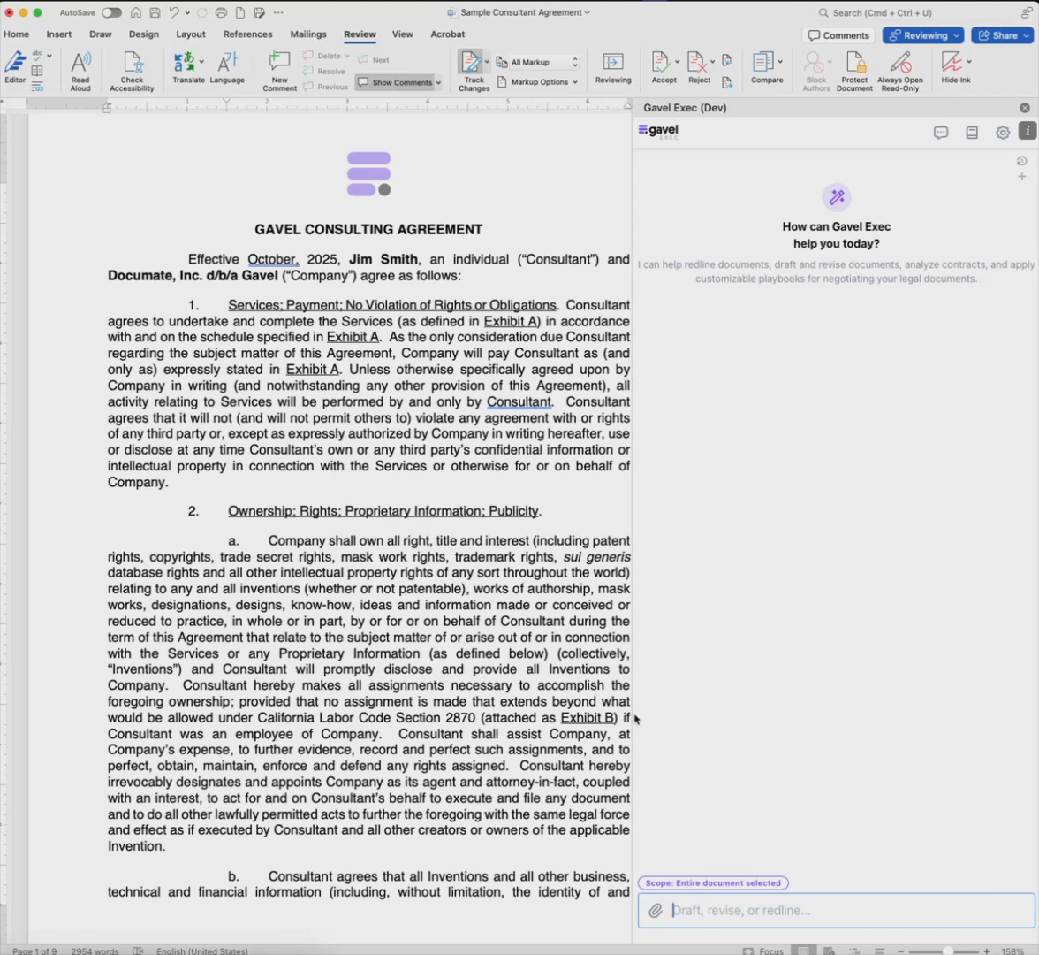
drag(634, 719, 668, 721)
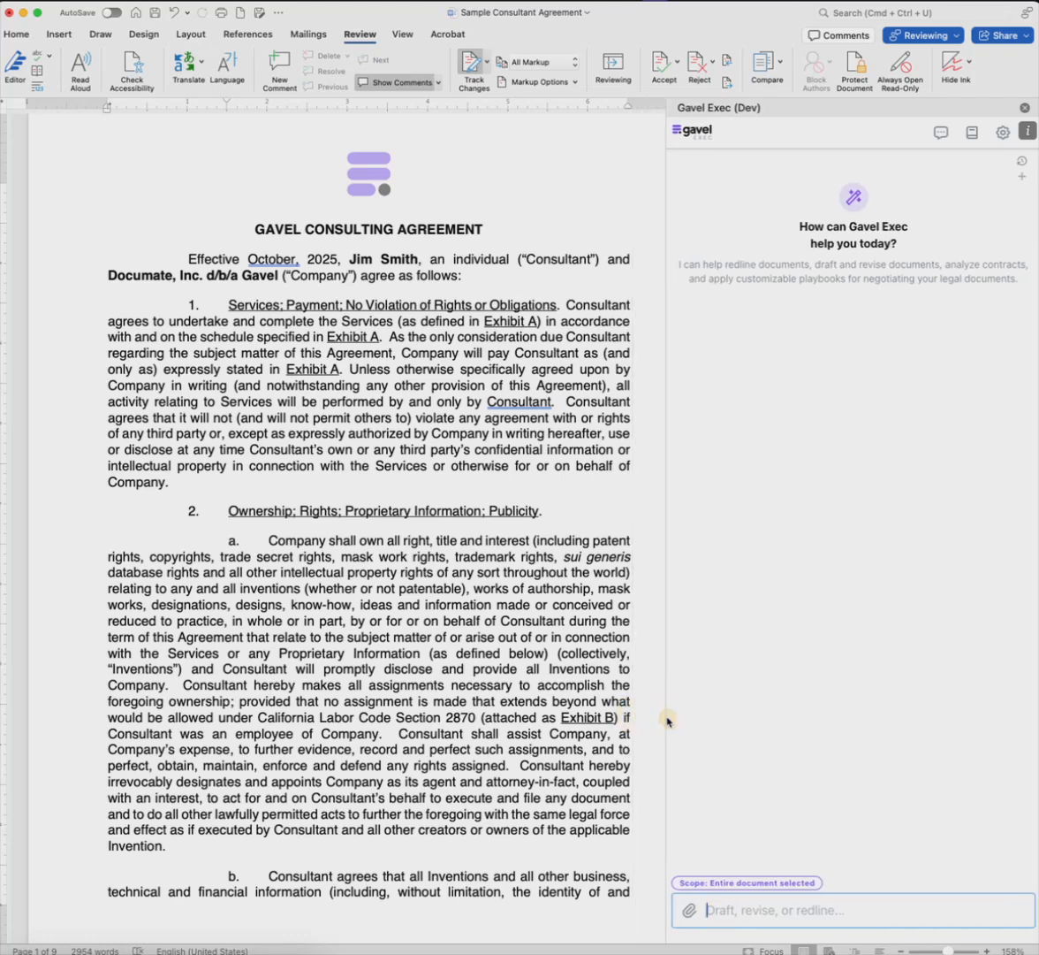
Step: Ask for redlines of clauses non-standard for a software-company consulting engagement, especially termination, indemnification and IP ownership, with Sample Consultant Agreement.docx attached for context
click(721, 914)
text(Review this consulting agreement and redline any clauses that are non-standard for a typical consulting engagement with a software company, especially in the areas of termination, indemnification, and IP ownership. Take a look at the attached agreements for context.)
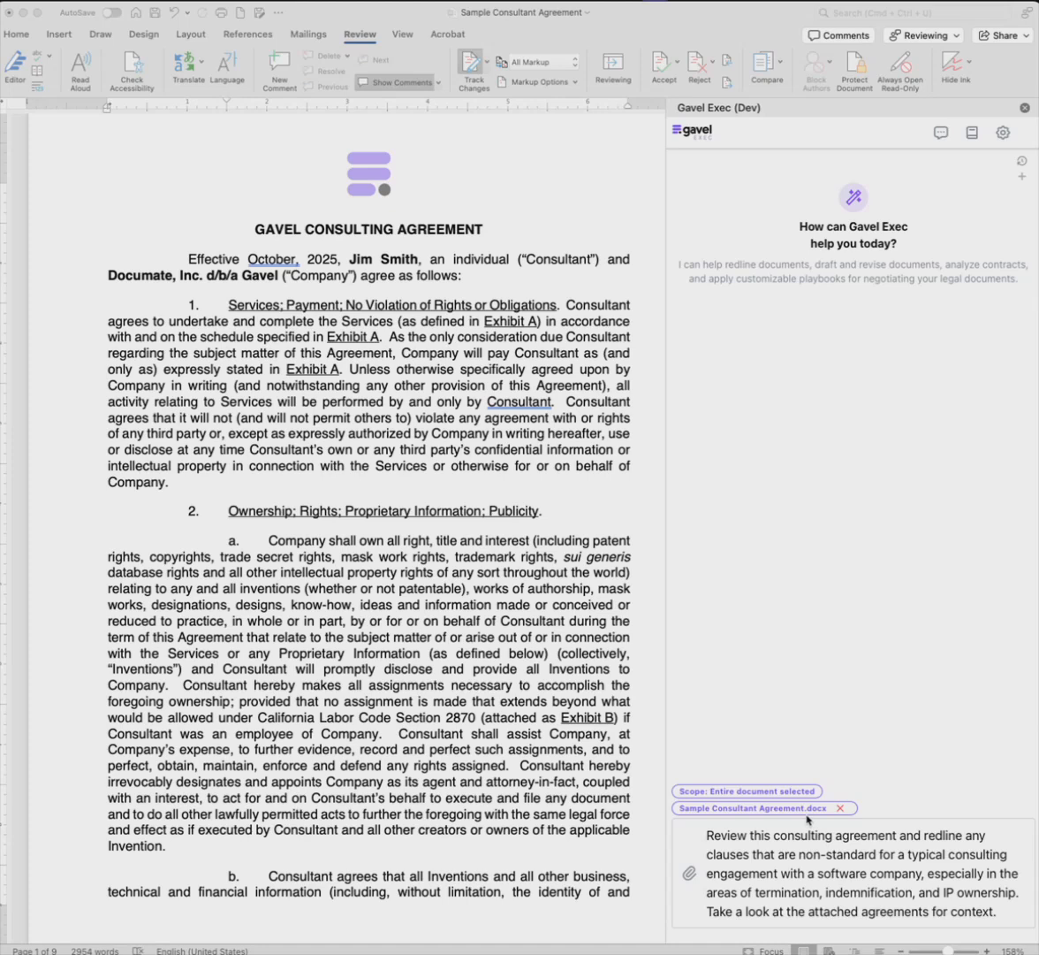
click(899, 898)
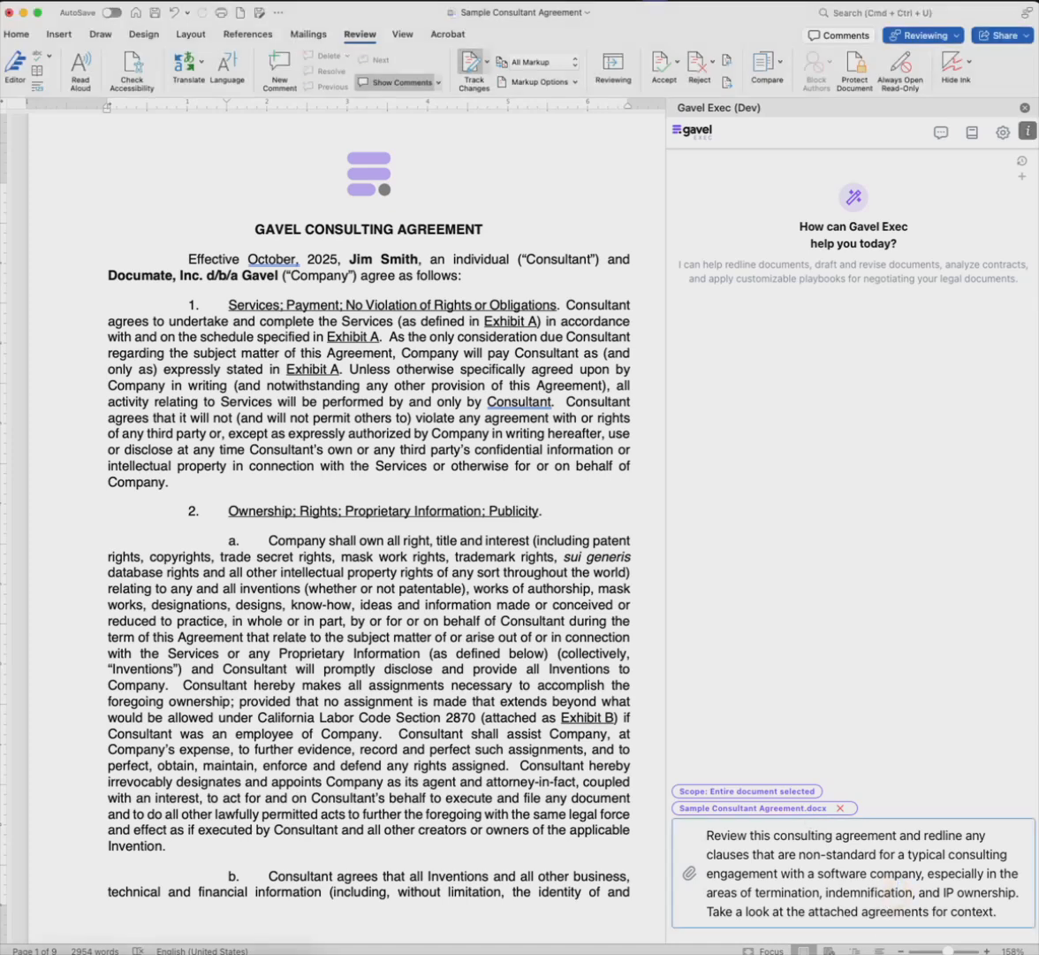
key(Return)
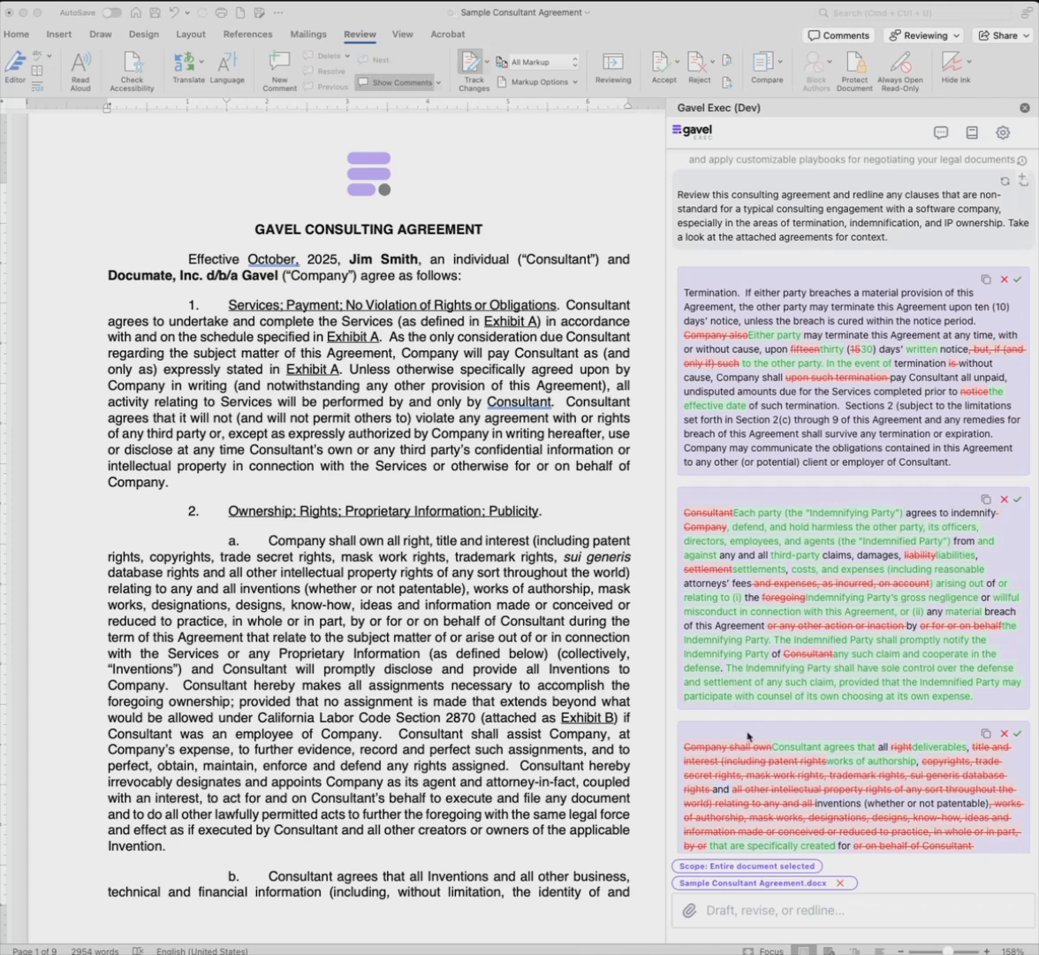
Step: Locate the Termination clause in the agreement from its proposed redline and accept that change
click(822, 301)
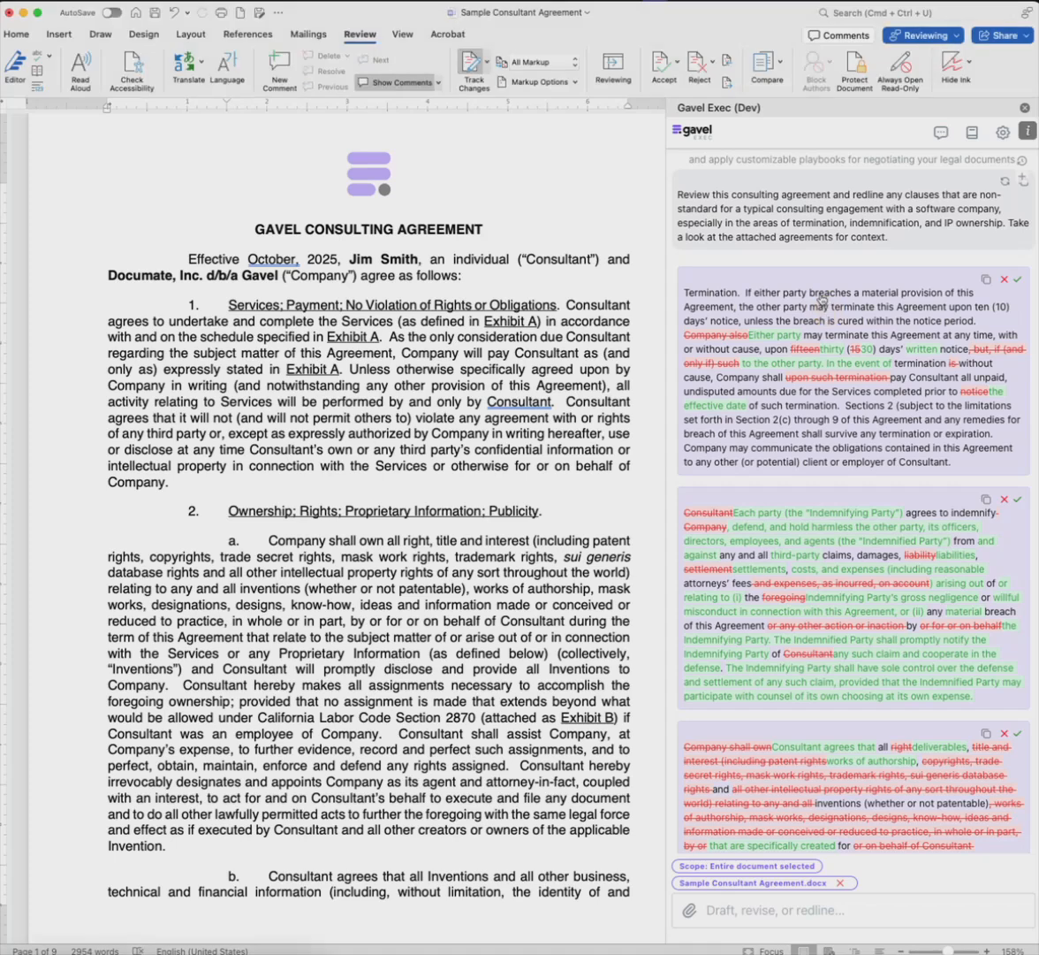
click(822, 301)
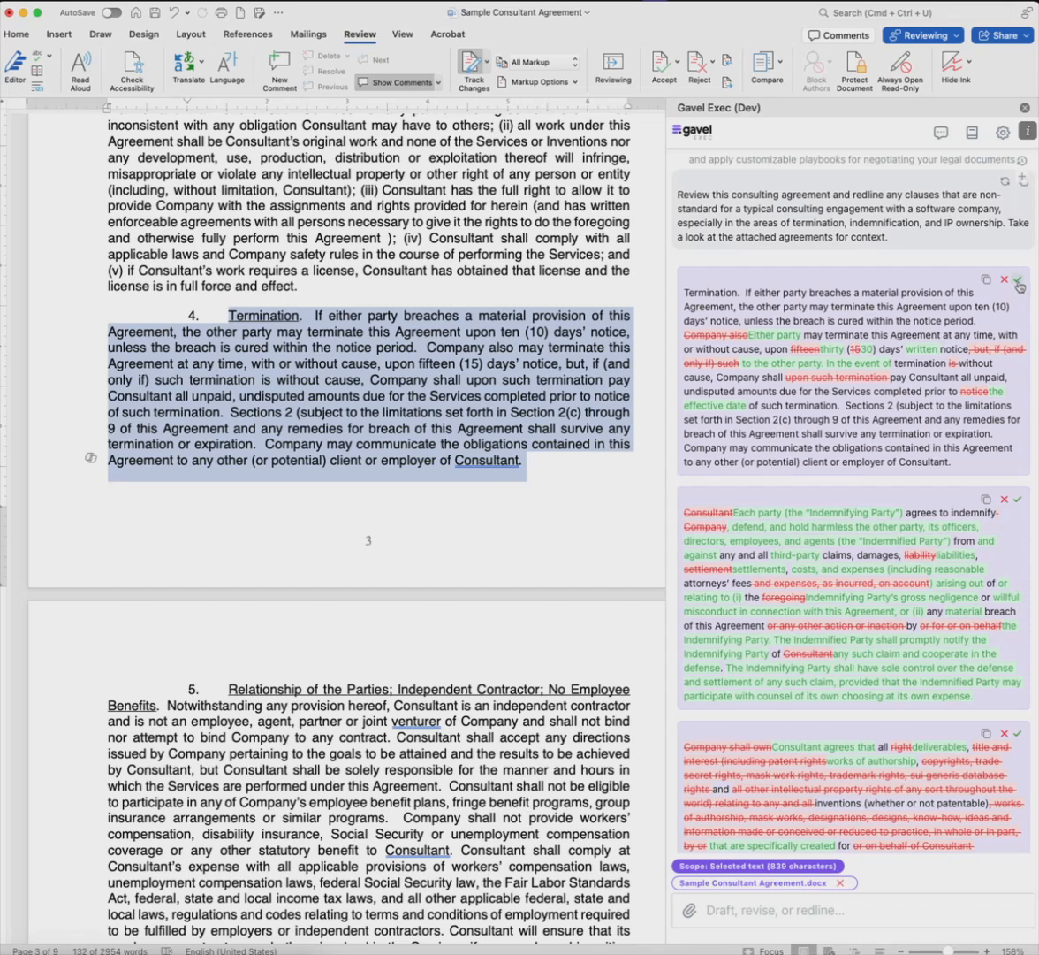
click(1019, 281)
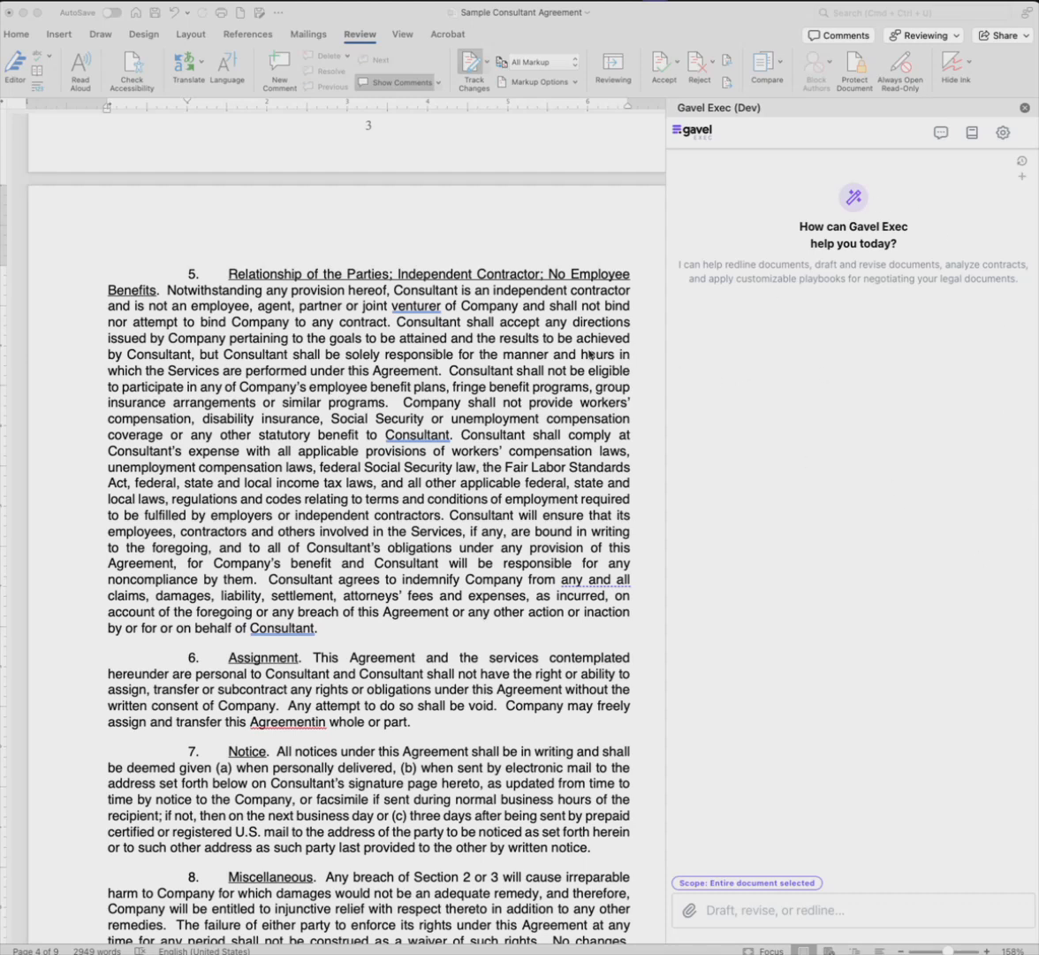
Step: Have the assignment clause revised so the consultant may assign to an affiliate or in a corporate transaction without client consent, and accept the redline
scroll(381, 548, down, 5)
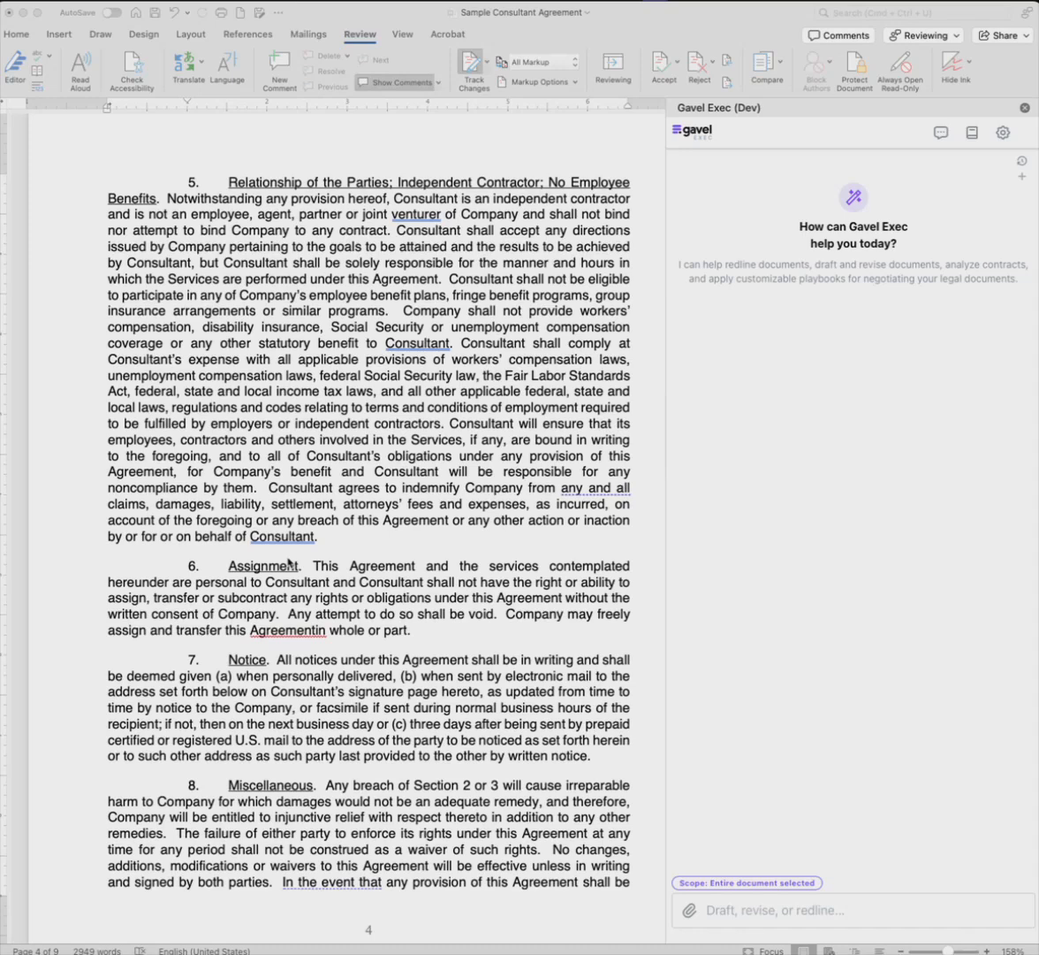
click(829, 905)
text(Revise the assignment clause to allow the consultant to assign the agreement to an affiliate or in connection with a corporate transaction, without requiring client consent.)
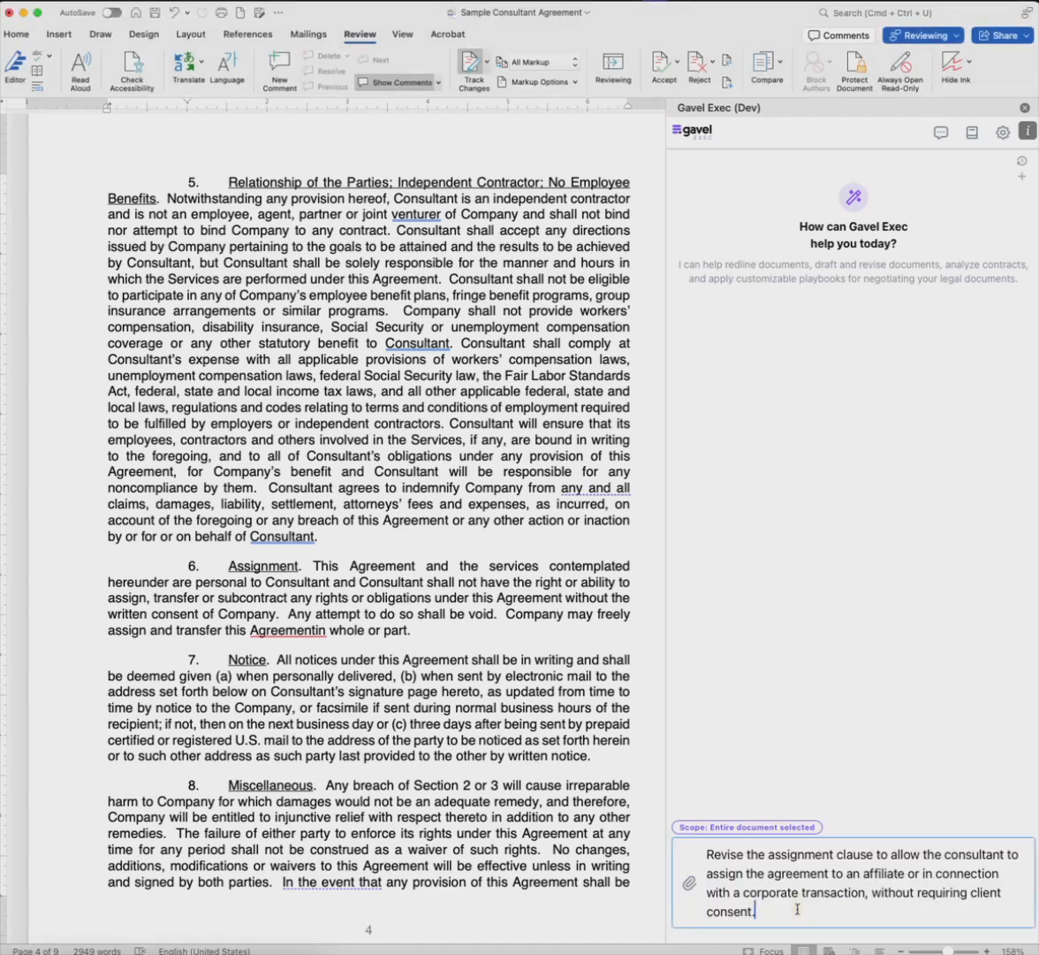
key(Return)
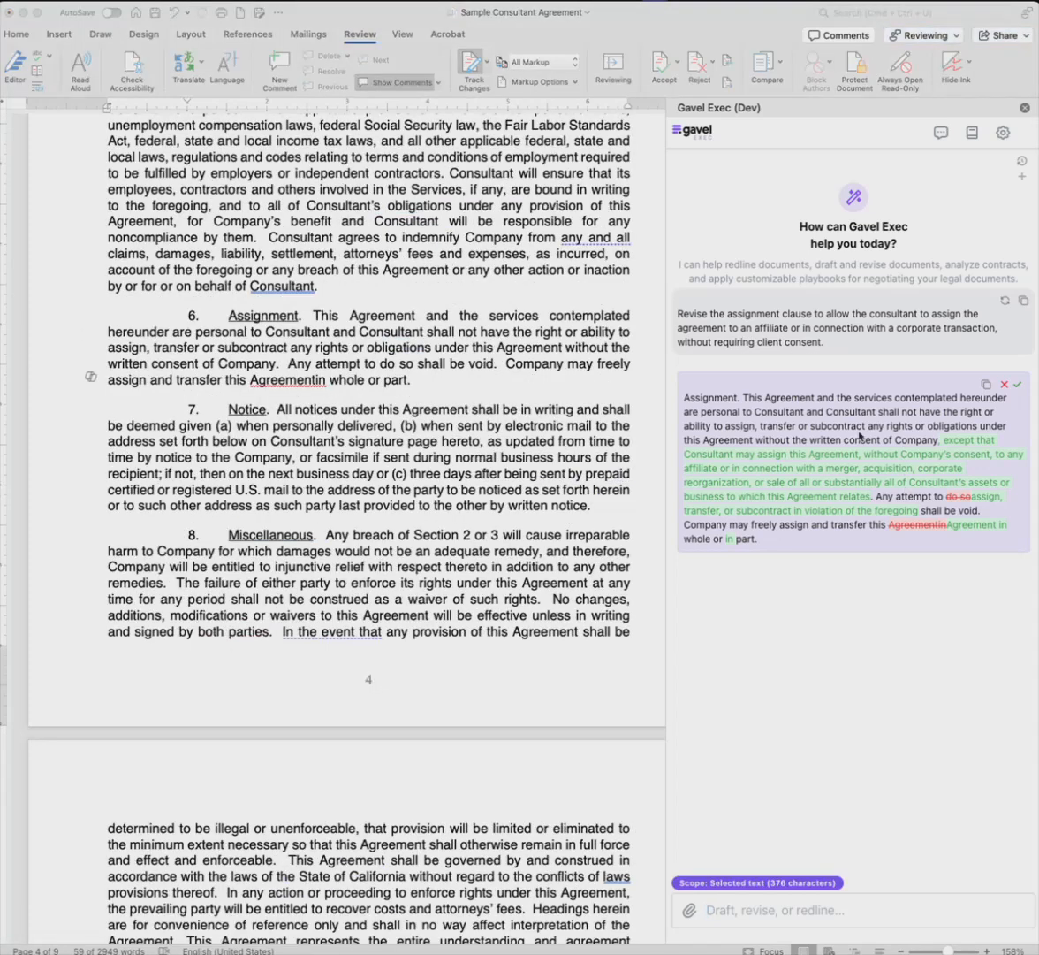
click(830, 422)
click(1013, 385)
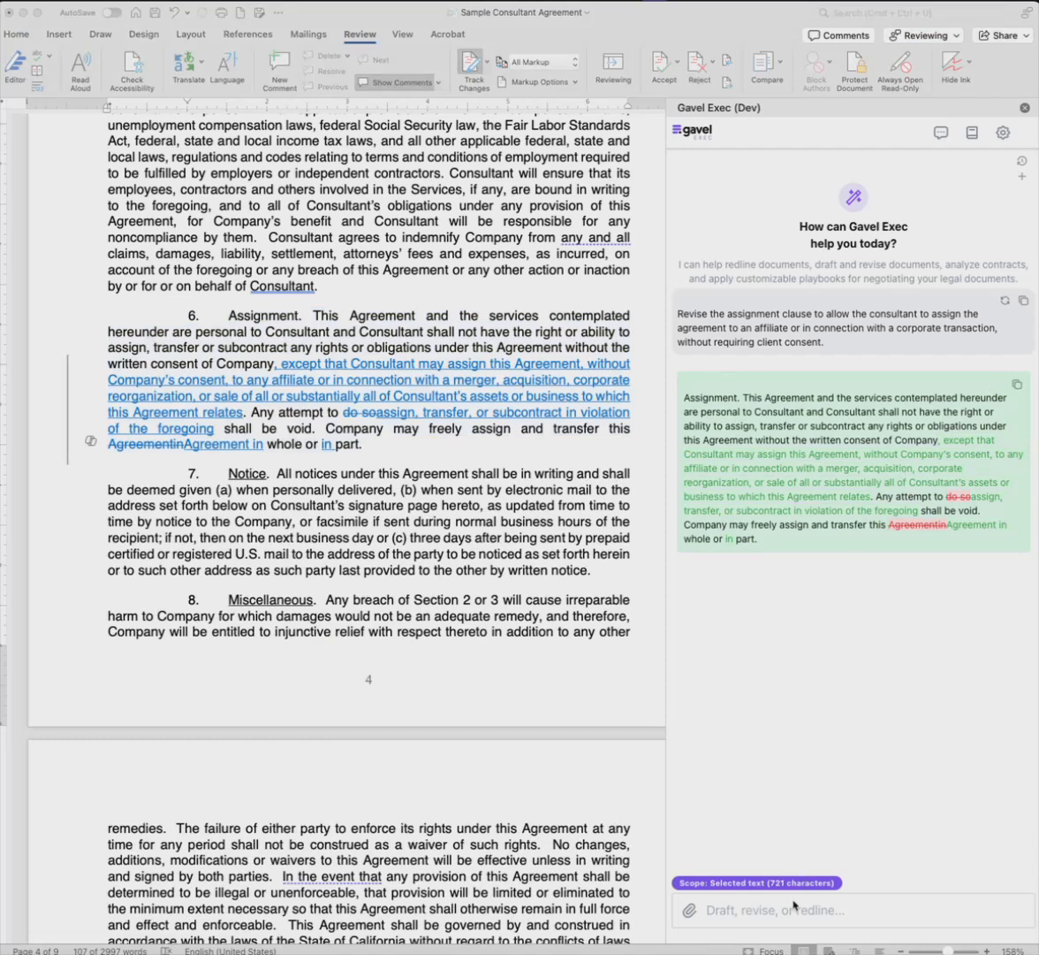
Step: Select the entire Notice clause in section 7 as the scope for the assistant
click(741, 910)
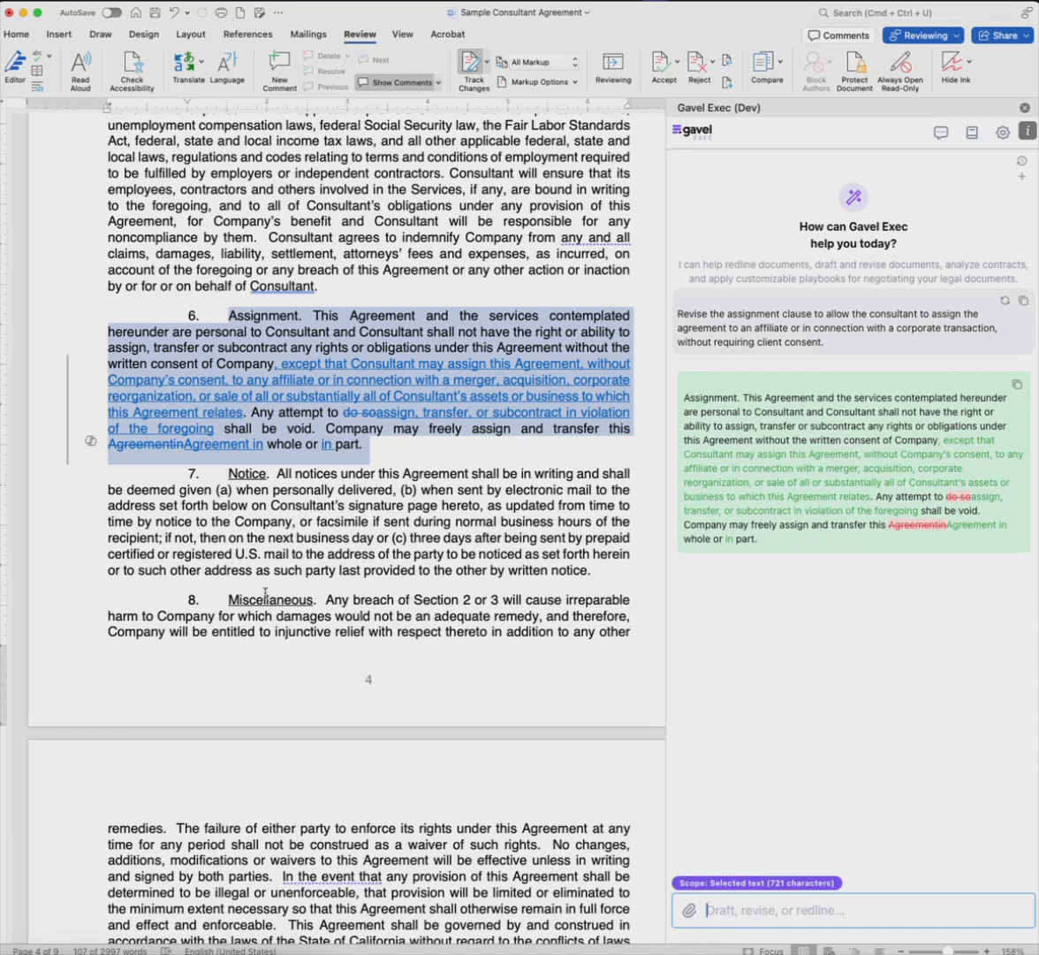
key(super+Tab)
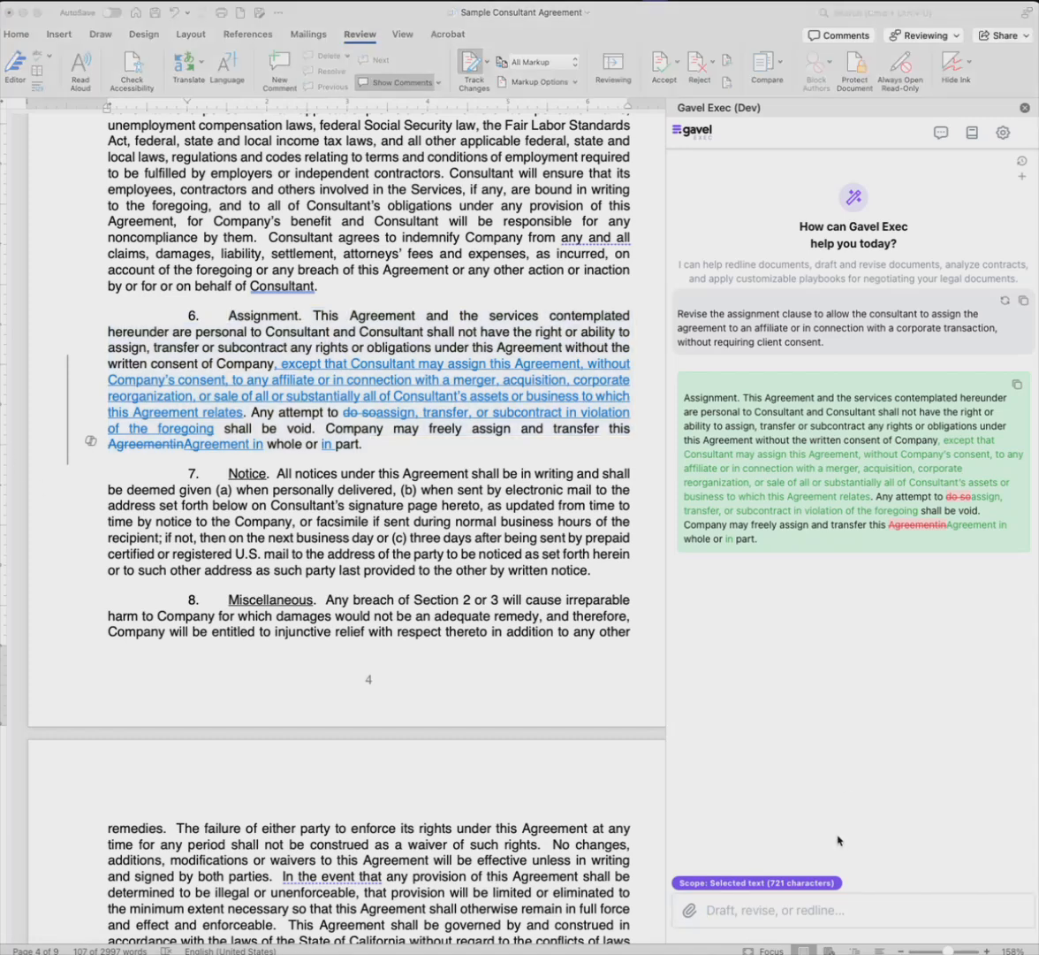
click(418, 510)
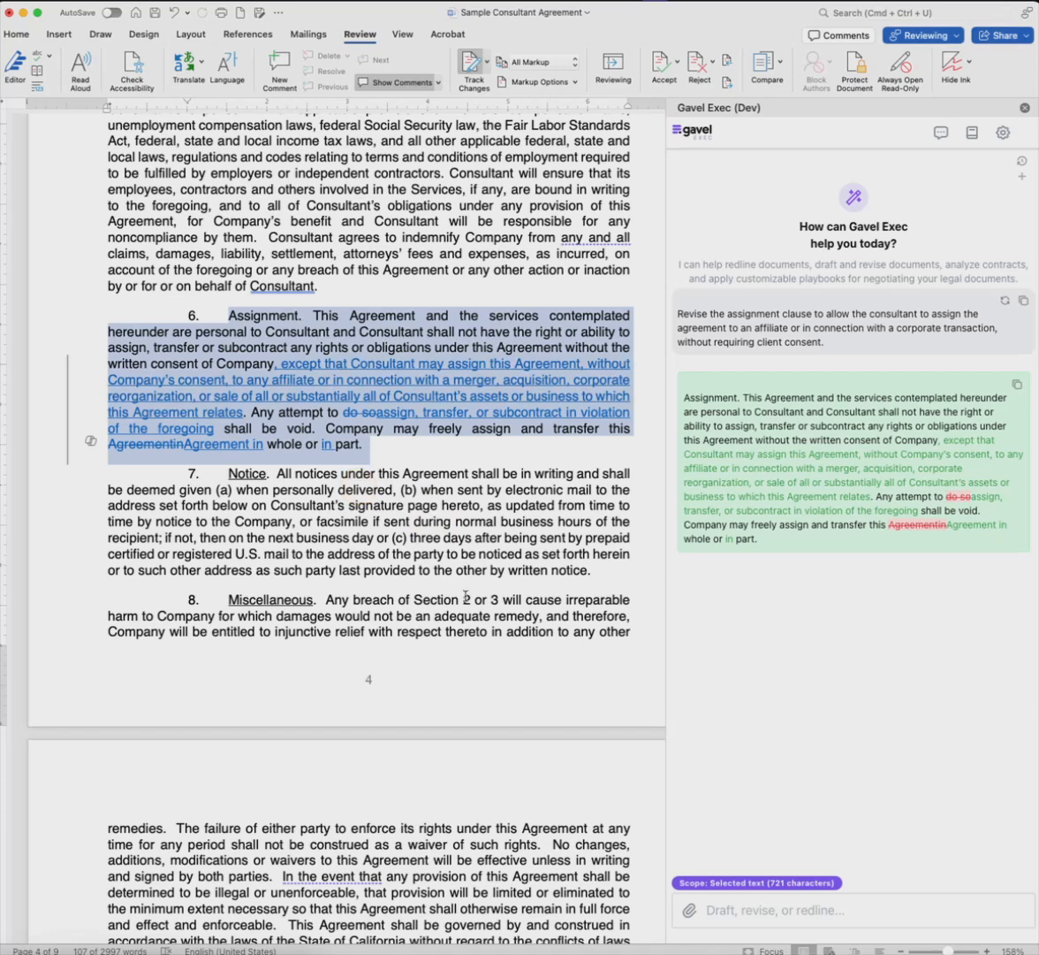
click(444, 537)
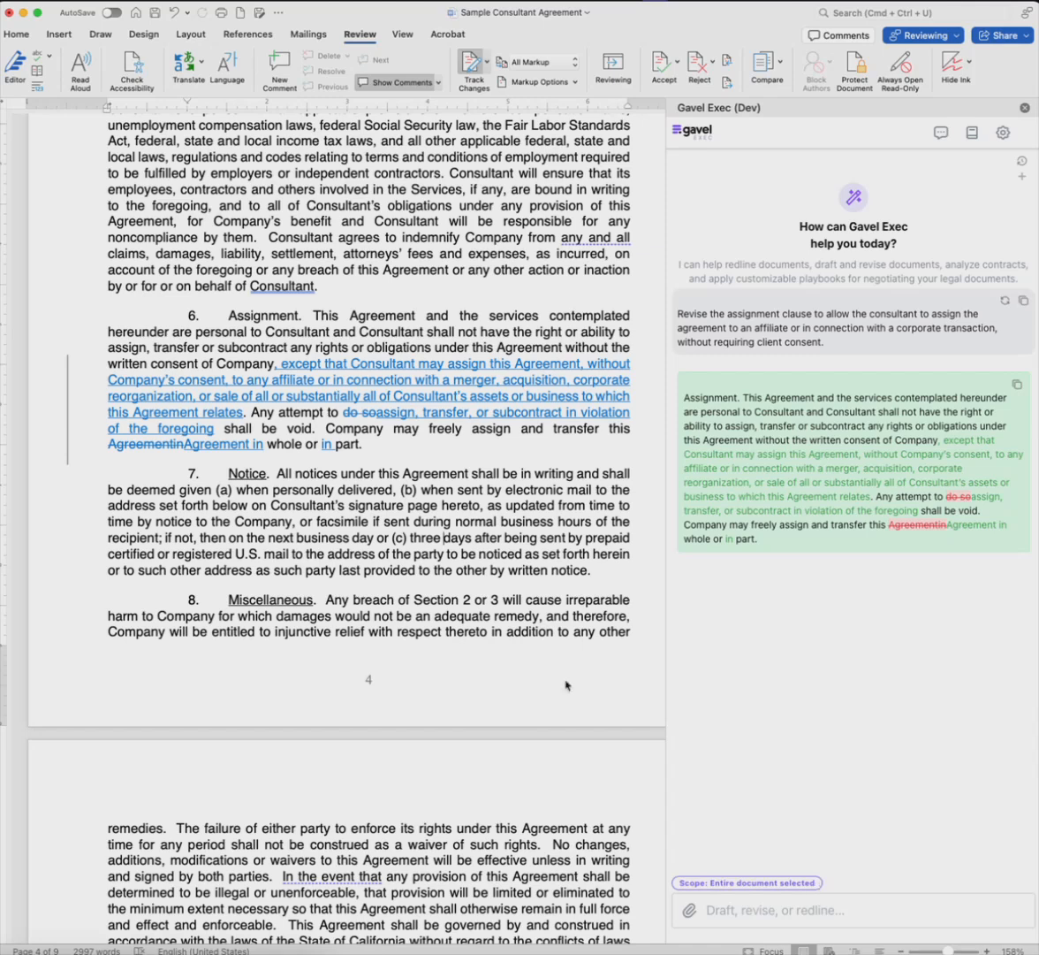
drag(590, 570, 215, 438)
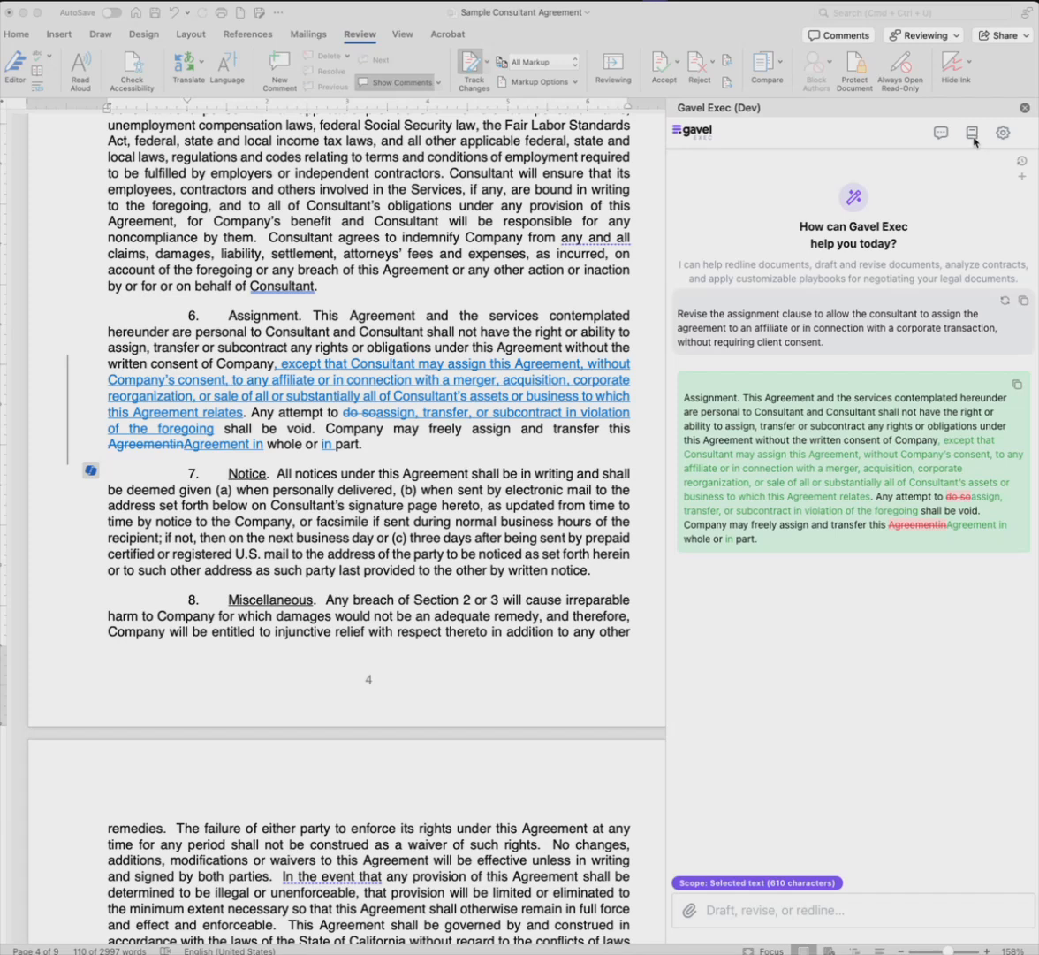
Step: Check the personal playbook list and open Gavel's Independent Contractor - Consultant playbook
click(974, 135)
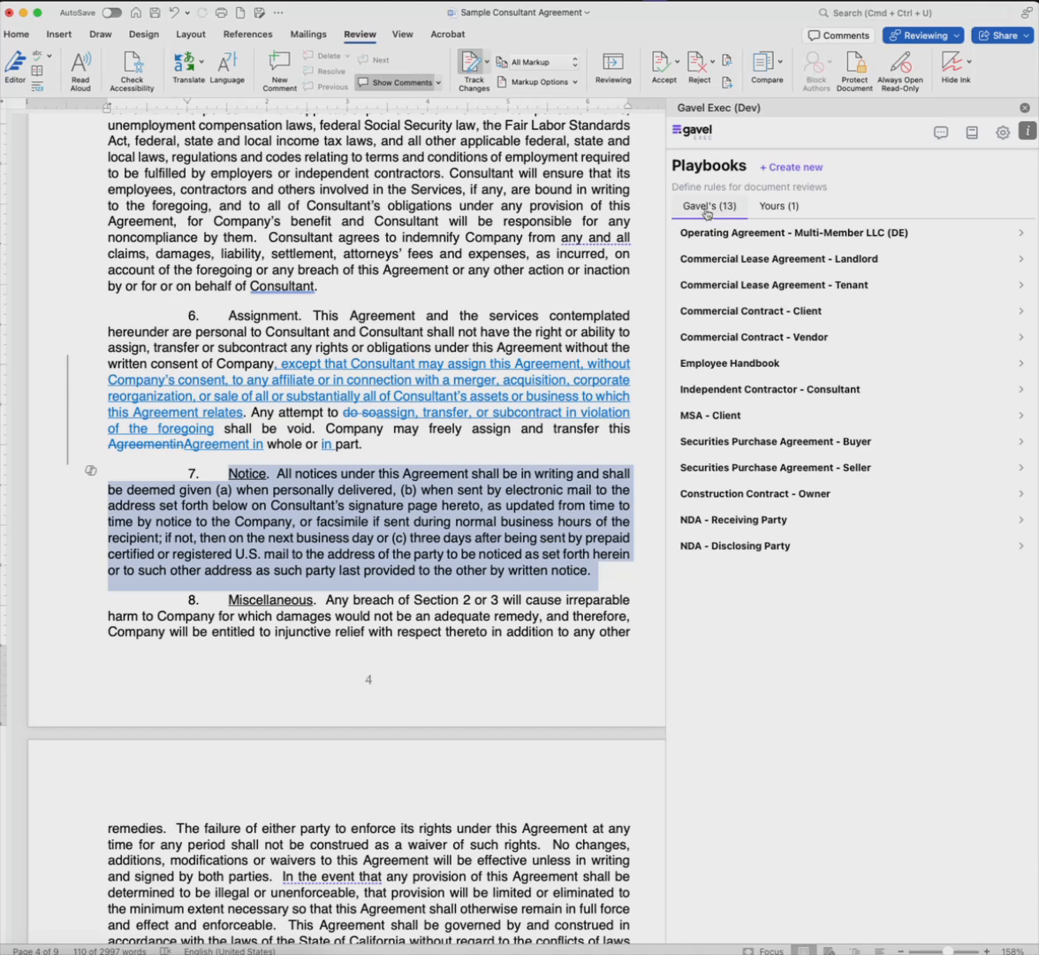
click(767, 206)
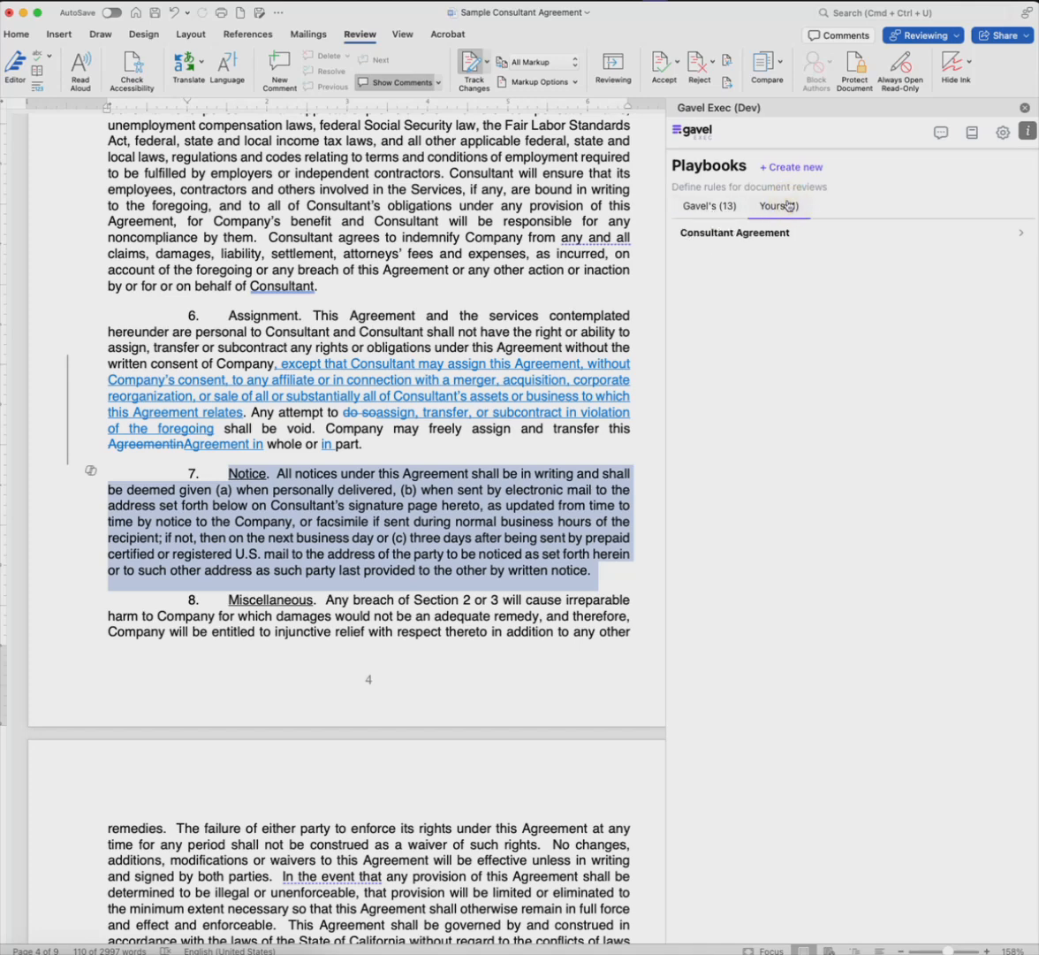
click(712, 208)
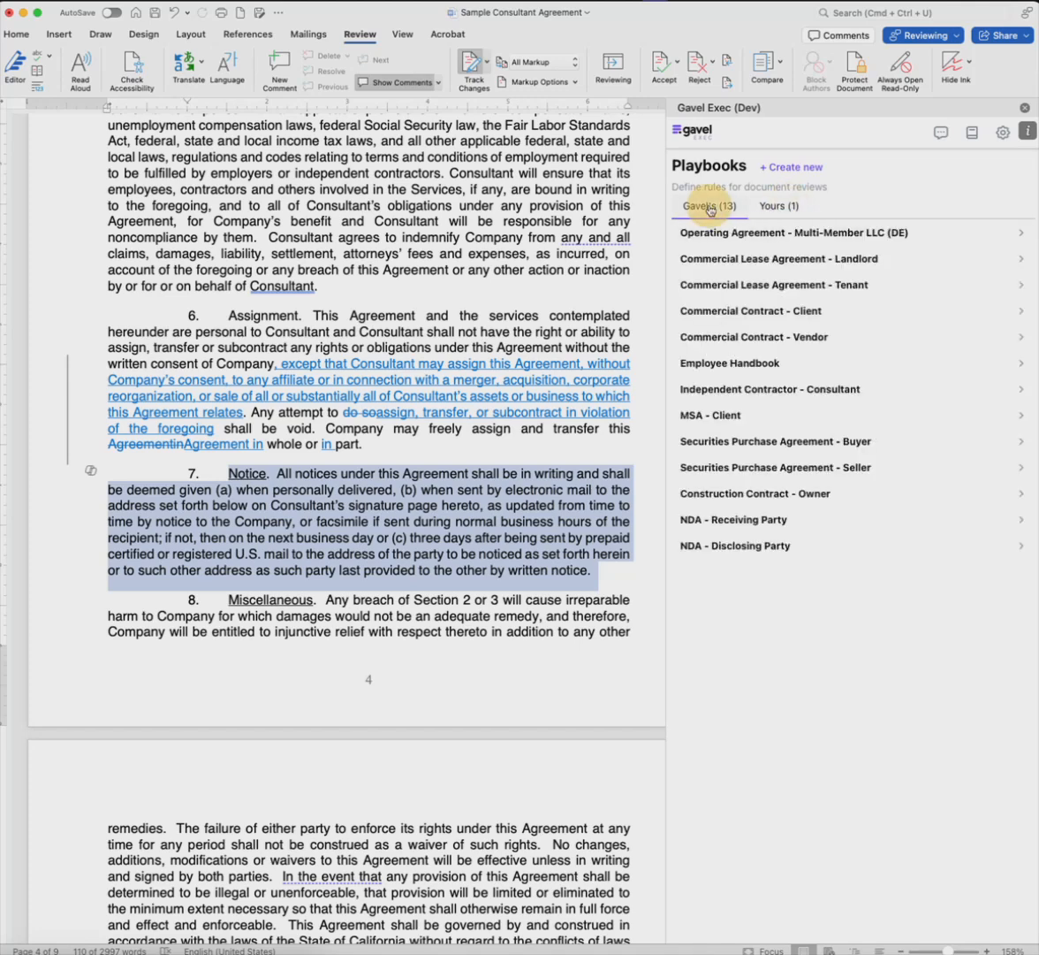
click(766, 392)
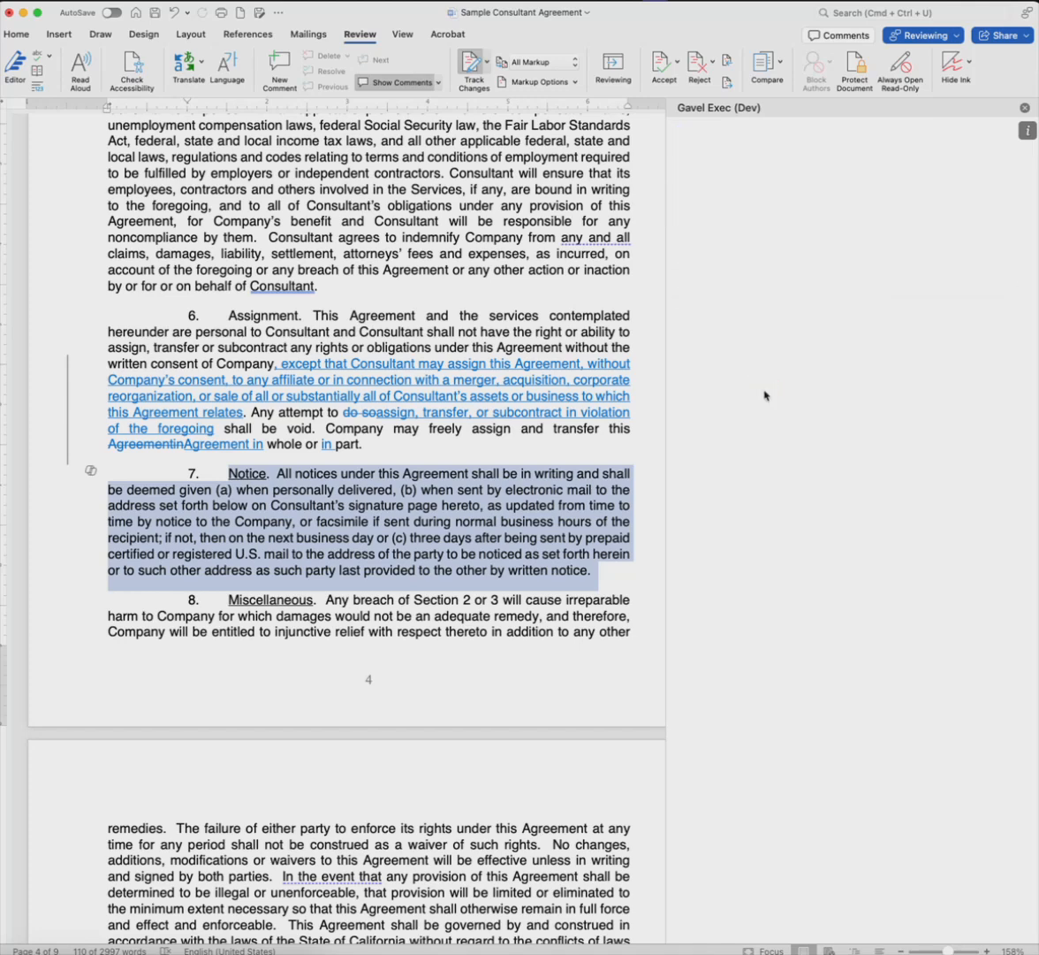
Step: Clear the Notice clause selection and run all rules of the Independent Contractor - Consultant playbook on the agreement
click(456, 311)
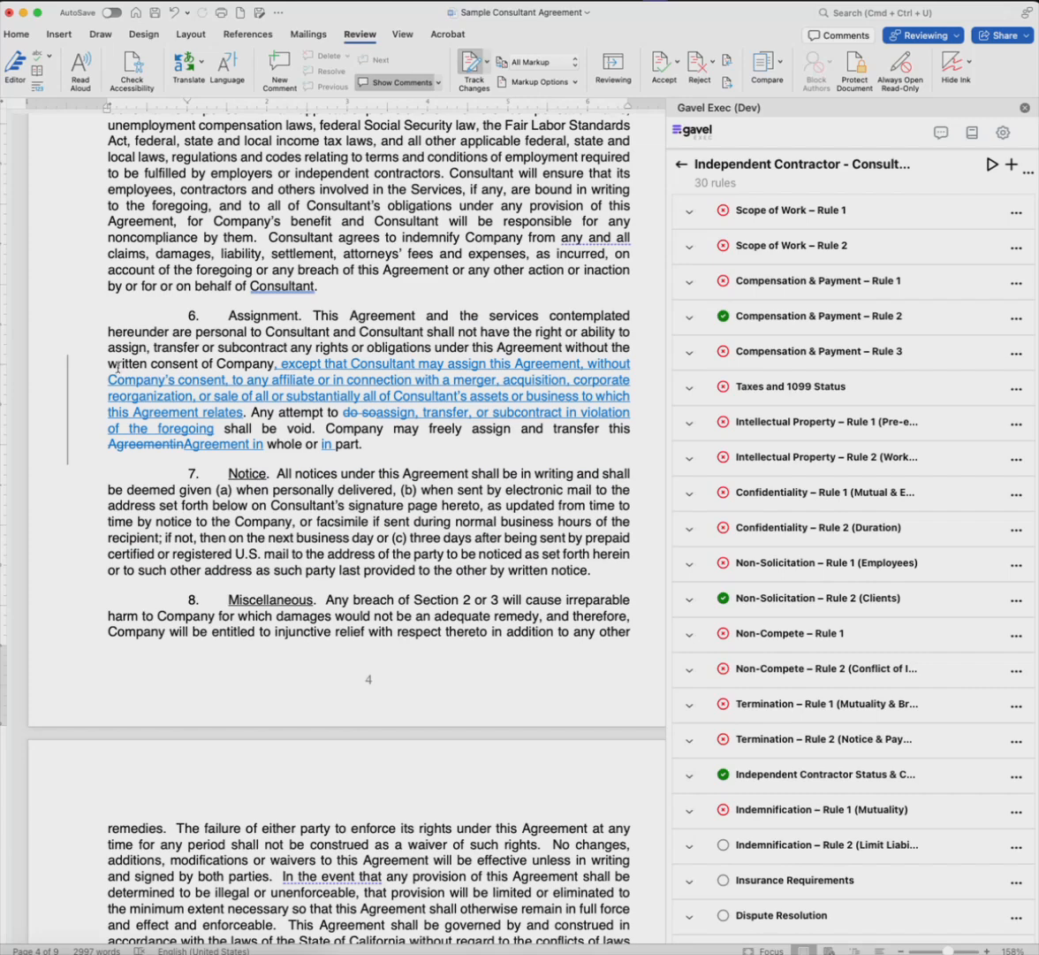
scroll(365, 305, up, 5)
scroll(365, 305, up, 6)
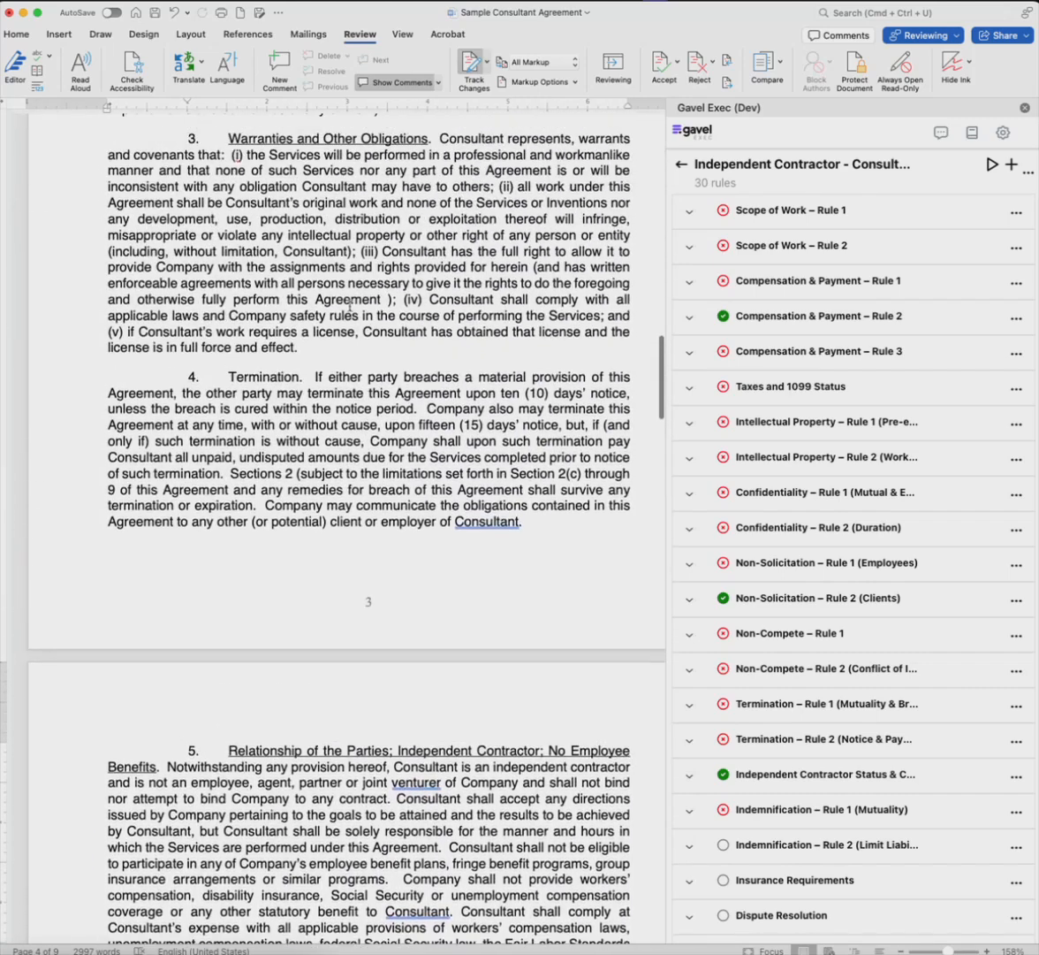
click(1012, 164)
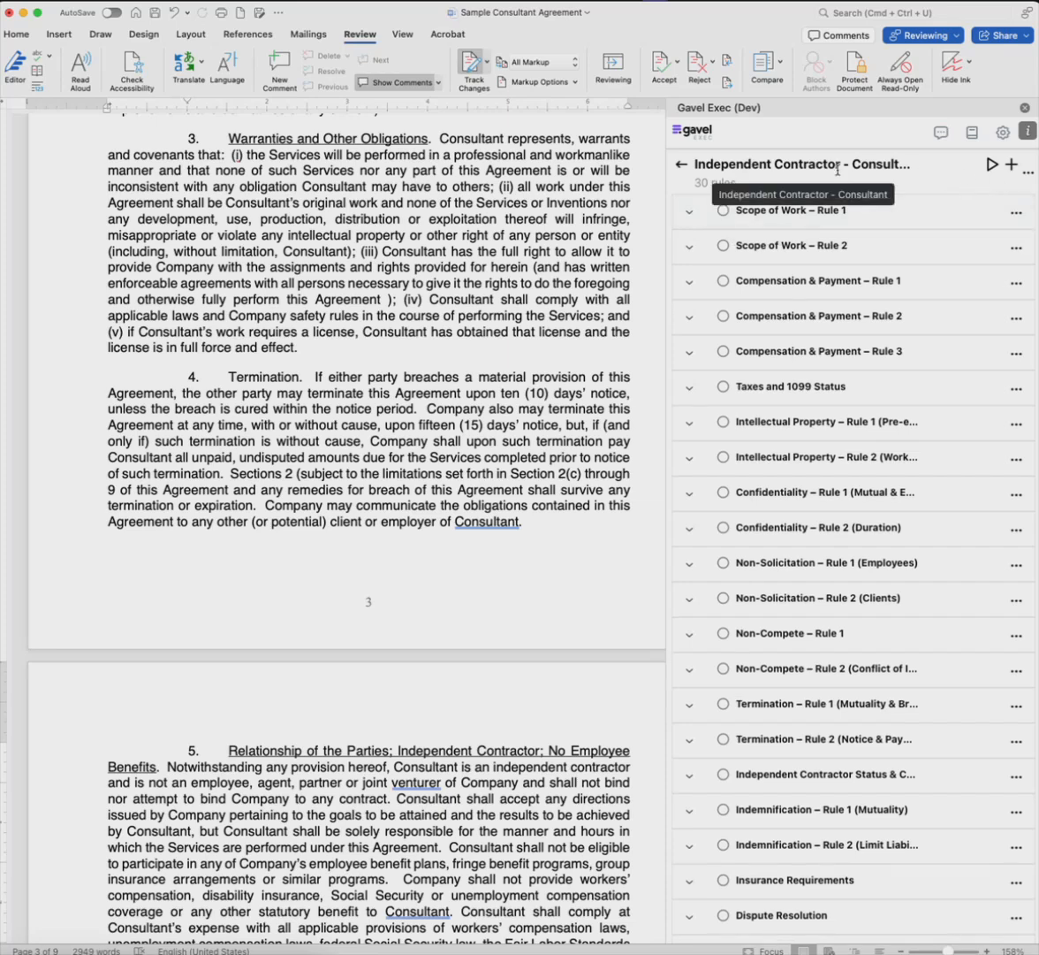
click(992, 164)
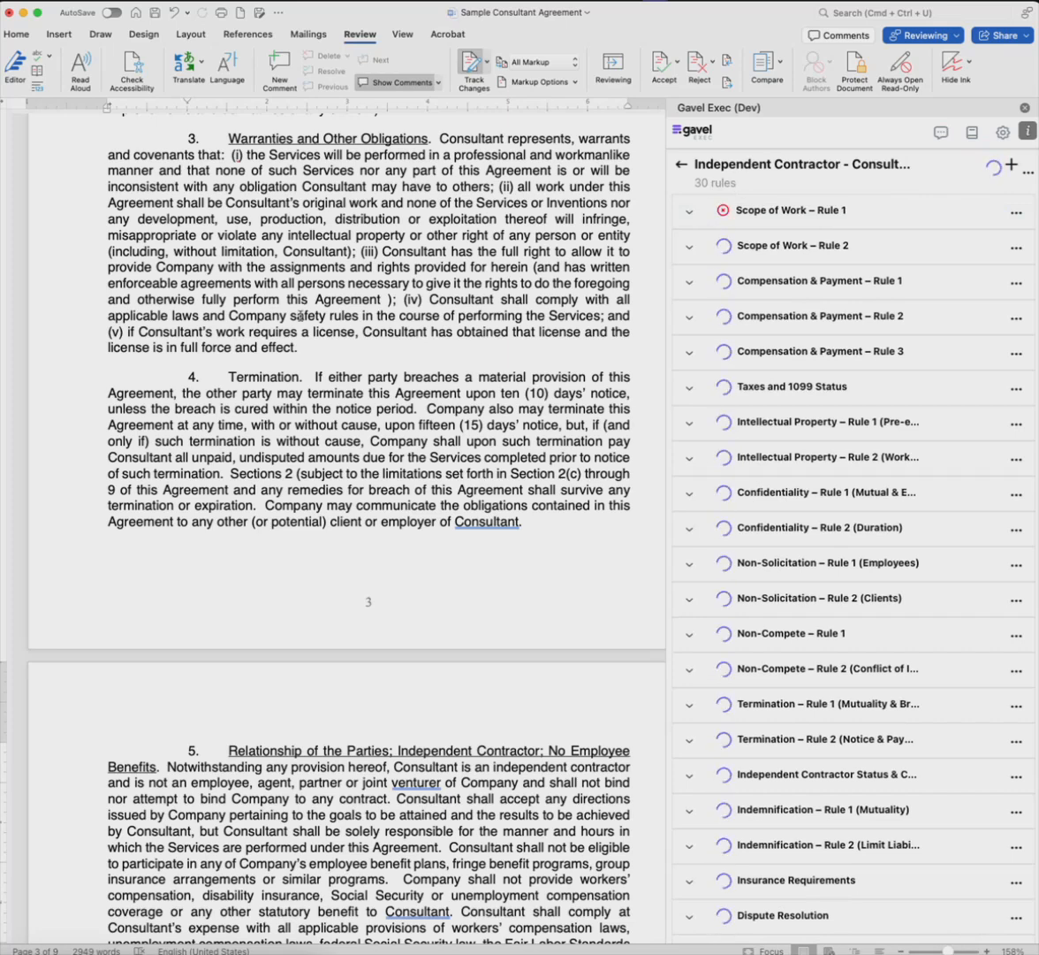
Step: Examine the rule text, failure reason and proposed change for Scope of Work – Rule 1
click(691, 219)
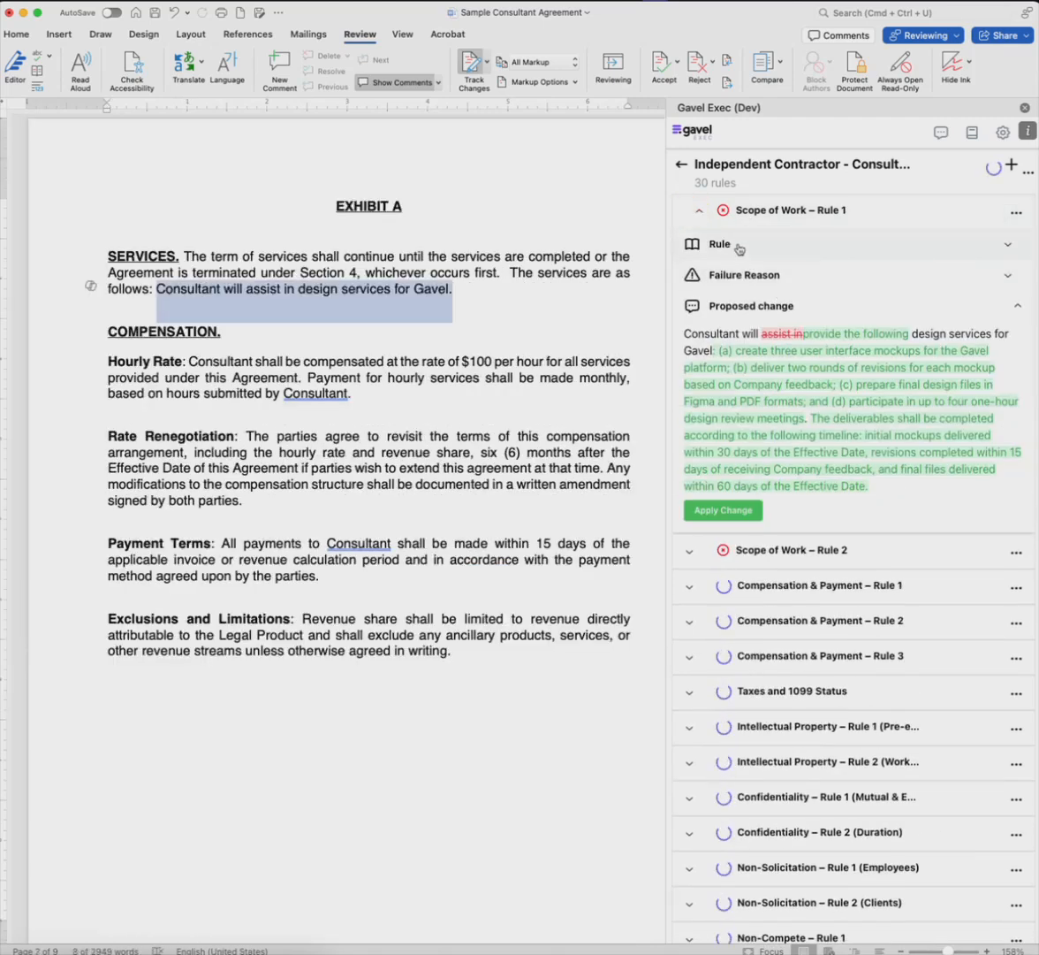
click(739, 246)
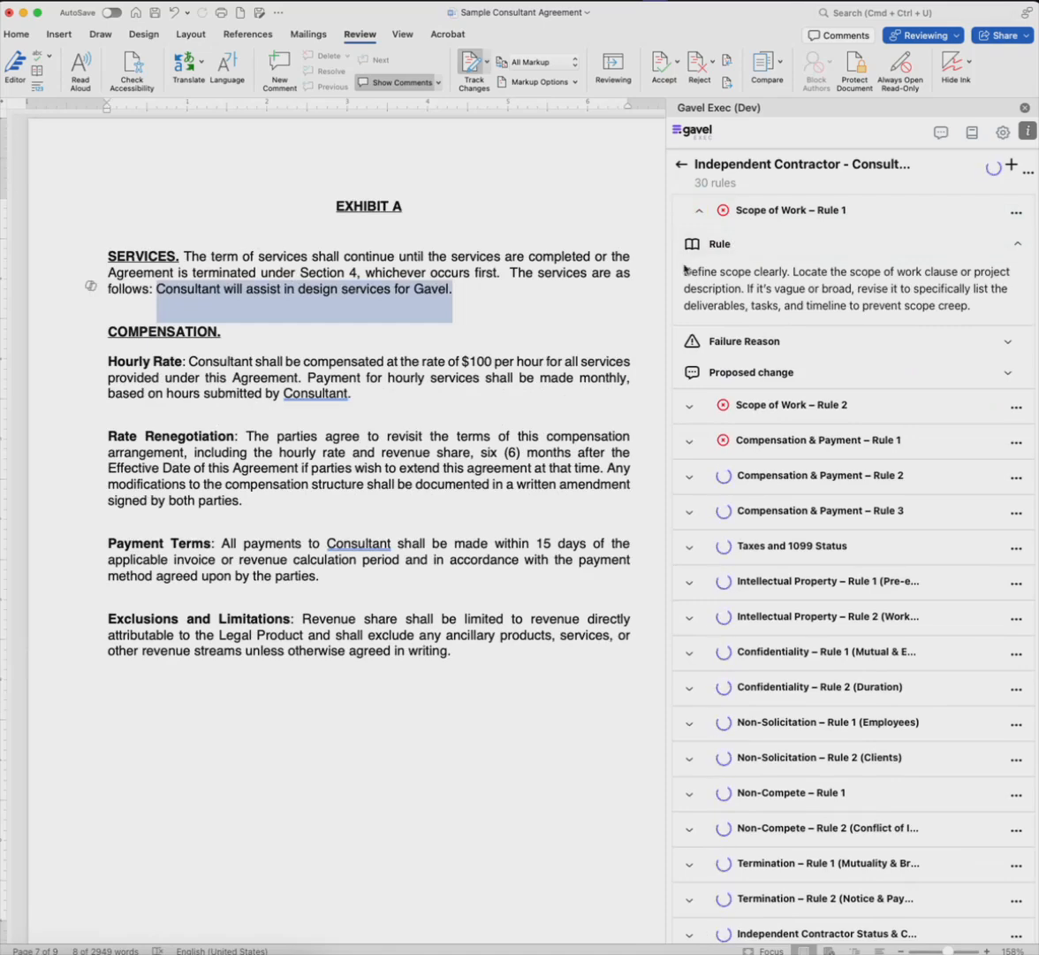
click(766, 345)
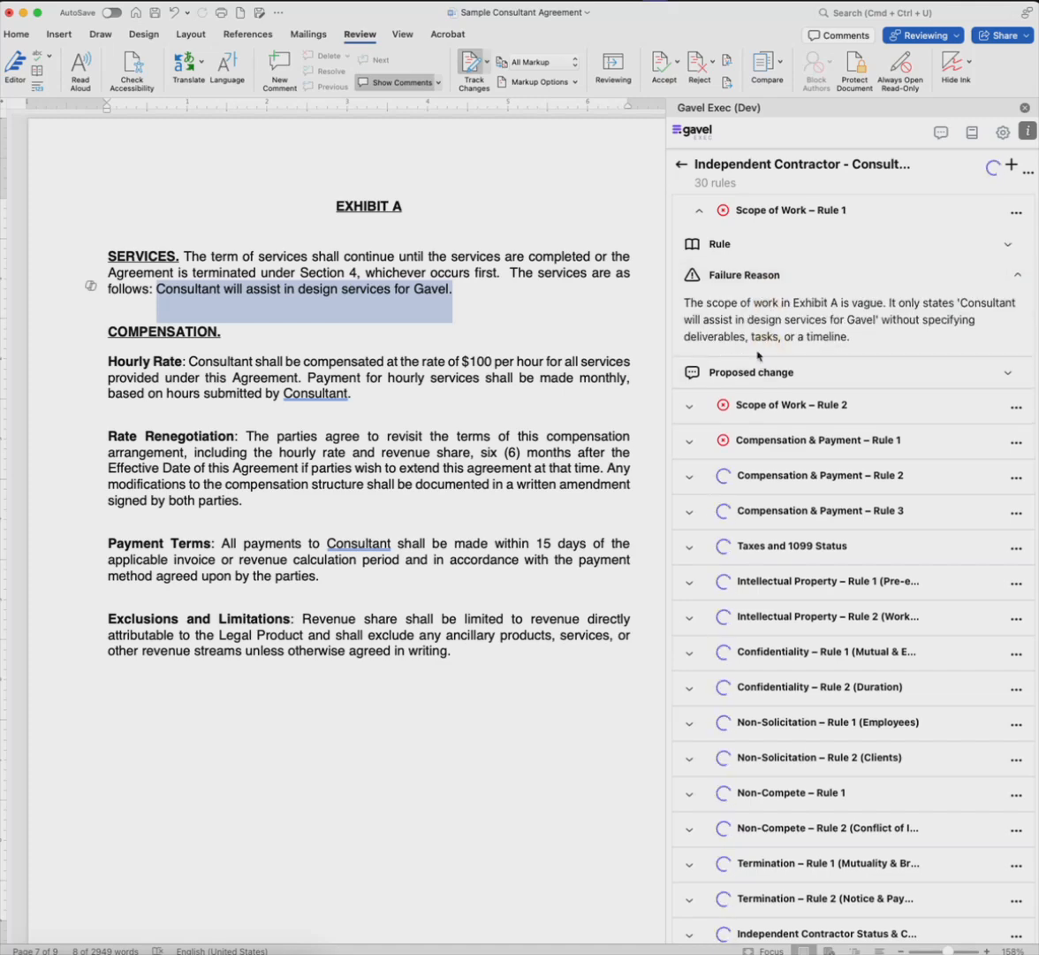
click(765, 371)
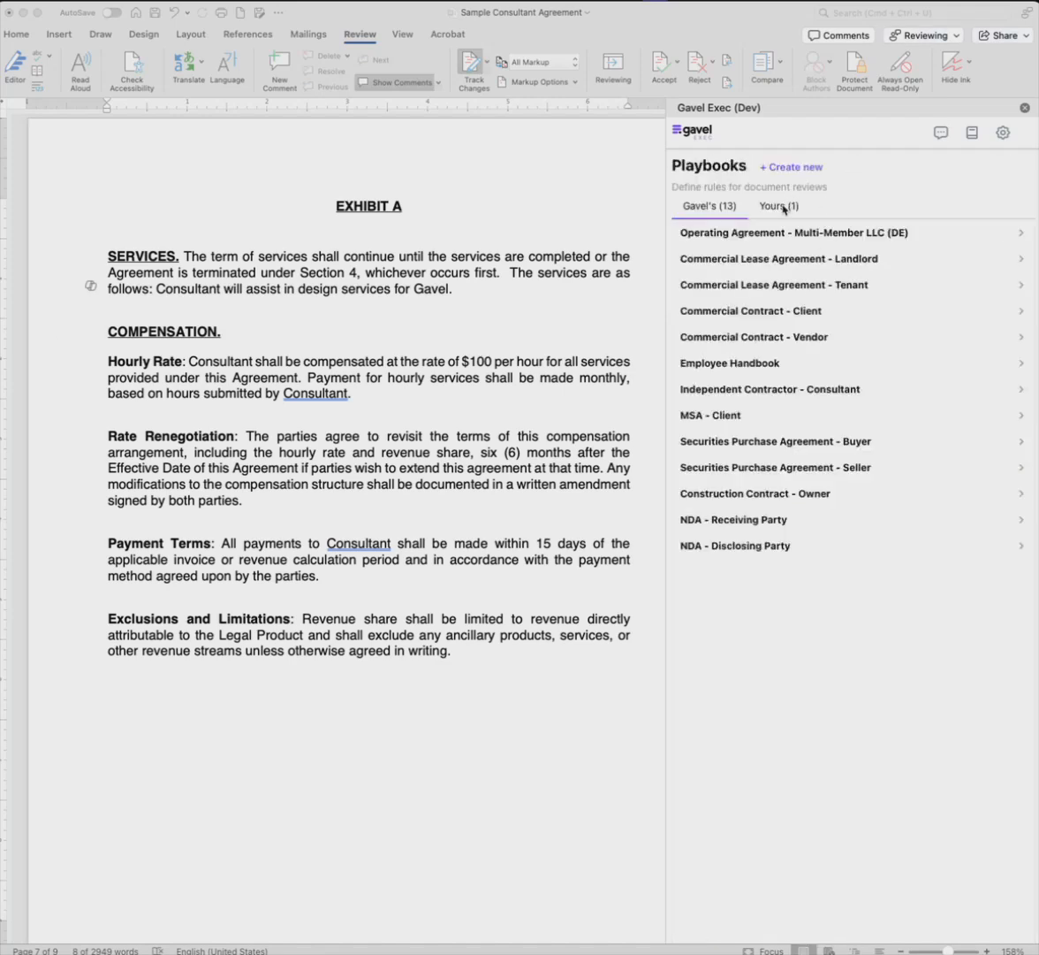
Step: View the list of personal playbooks and the form for creating a new playbook
click(775, 207)
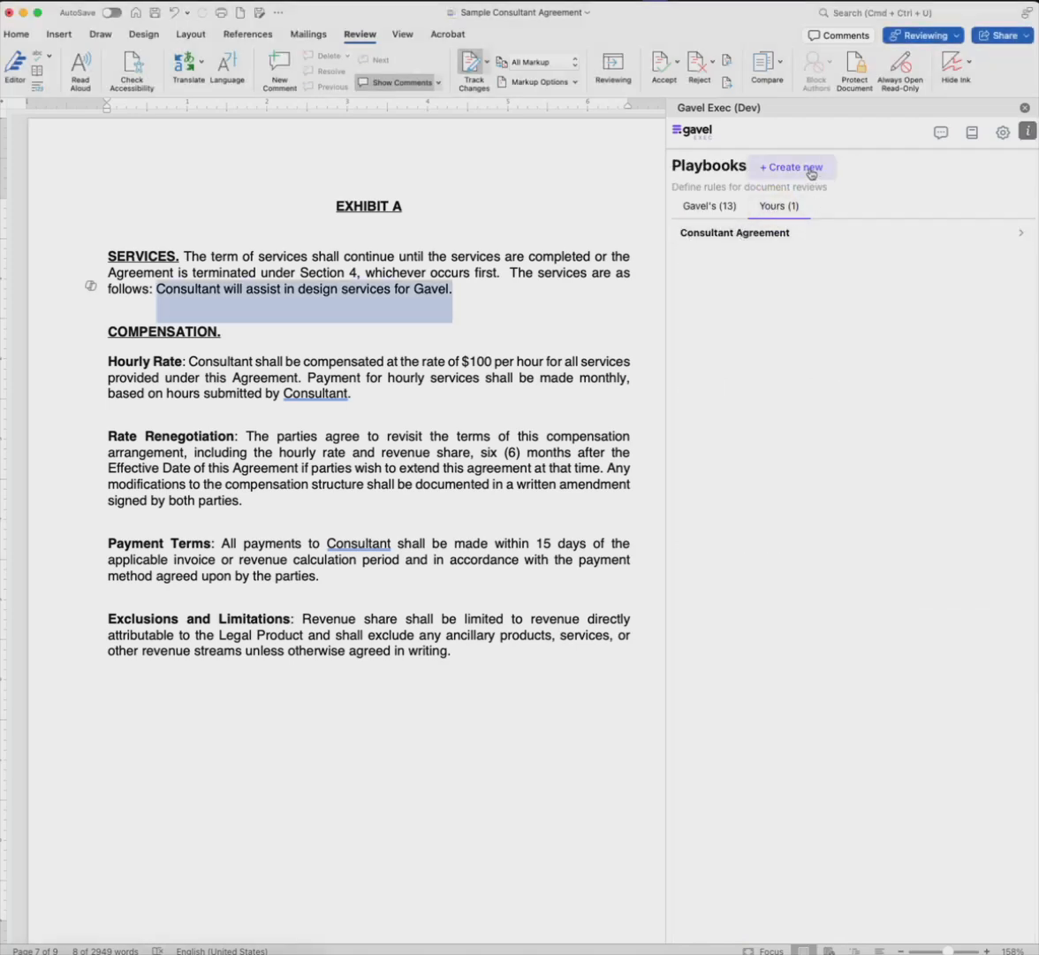
click(787, 169)
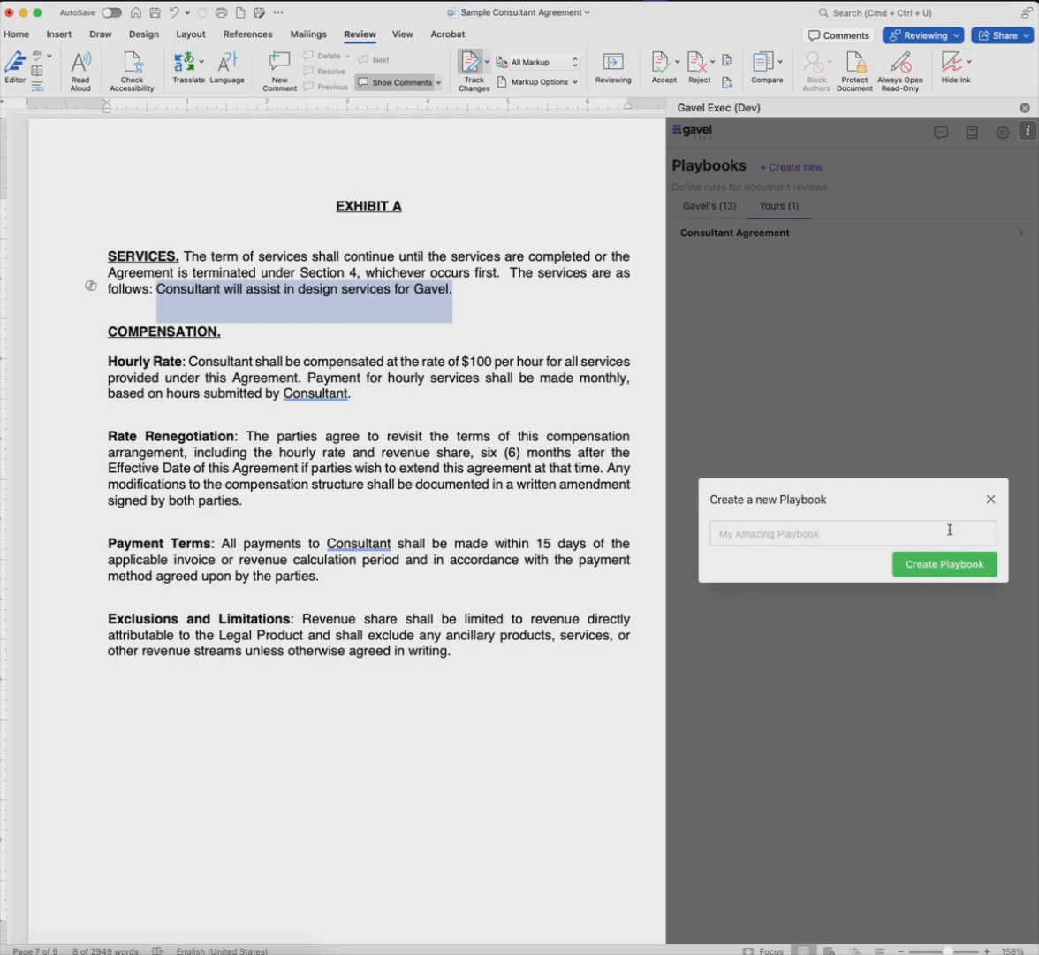
click(993, 501)
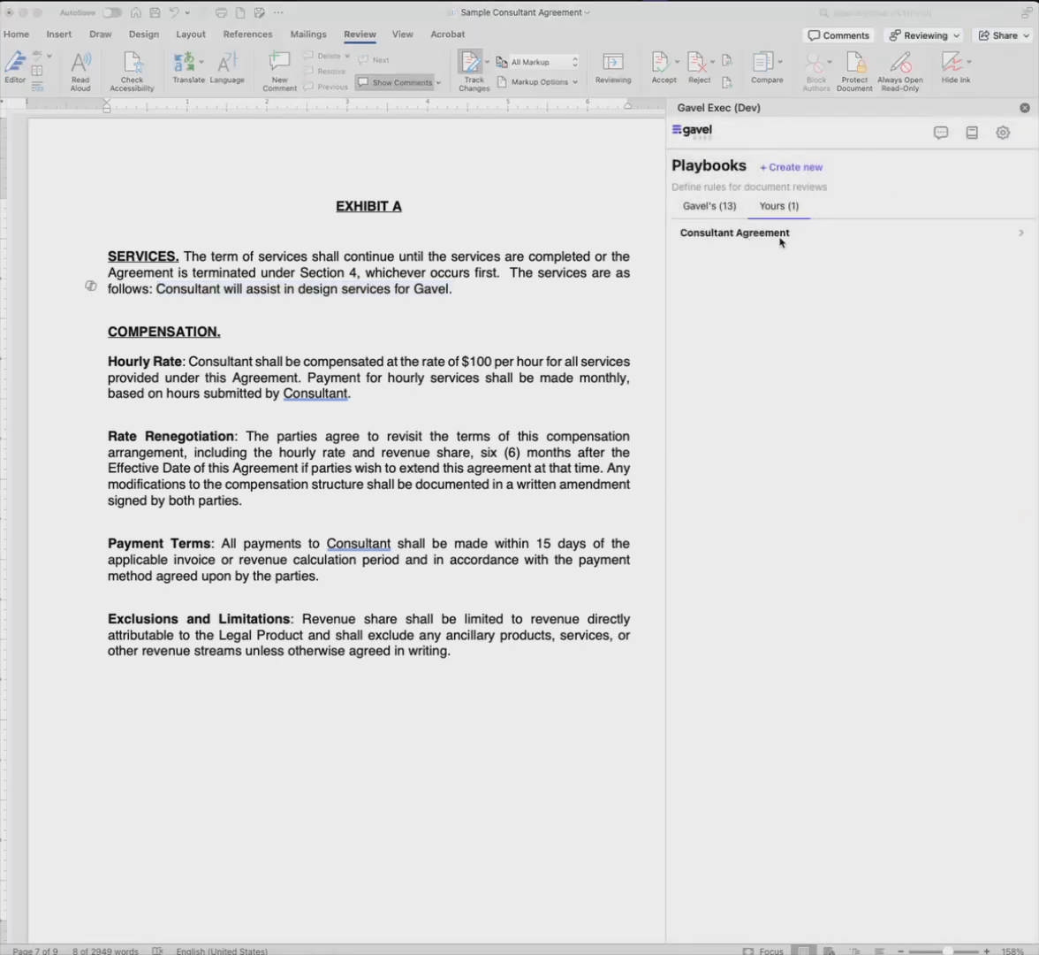
Step: Open the Consultant Agreement playbook and start a new rule named "Assignment Clause"
click(761, 235)
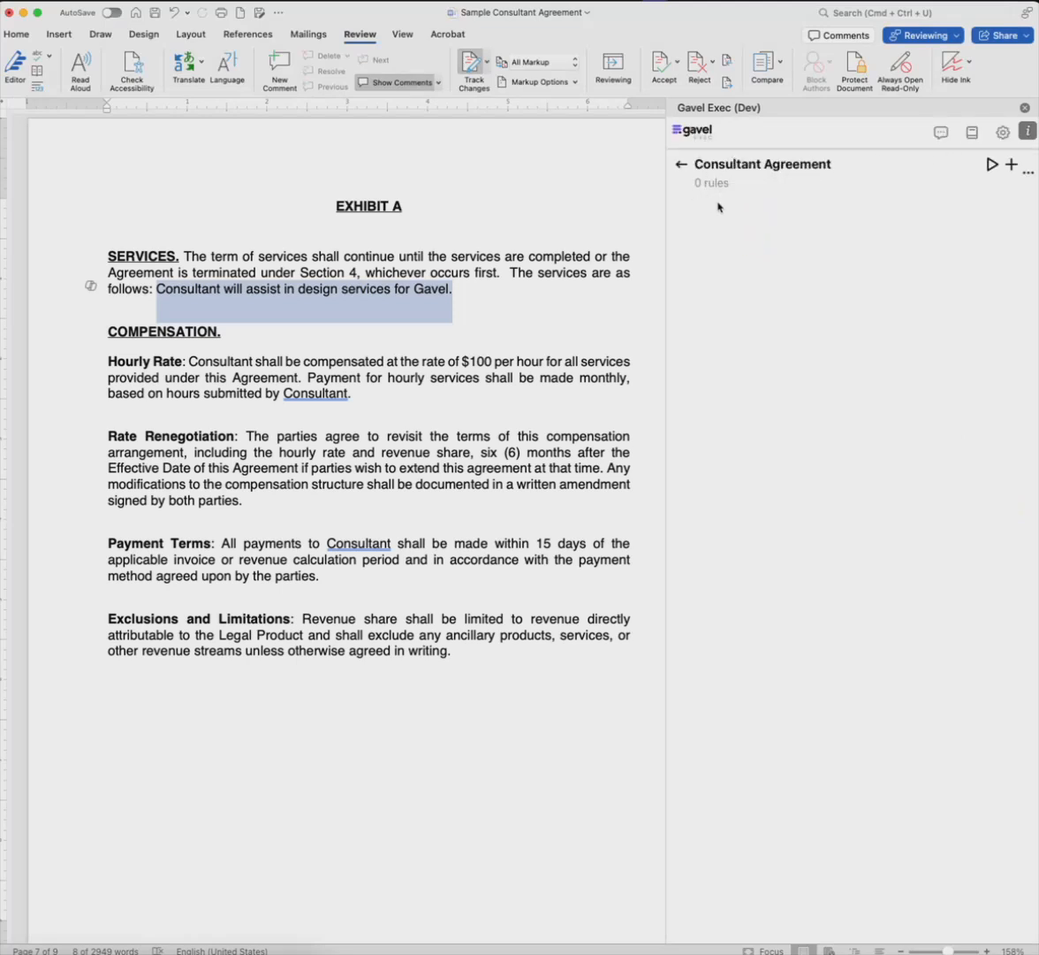
click(1013, 166)
click(743, 508)
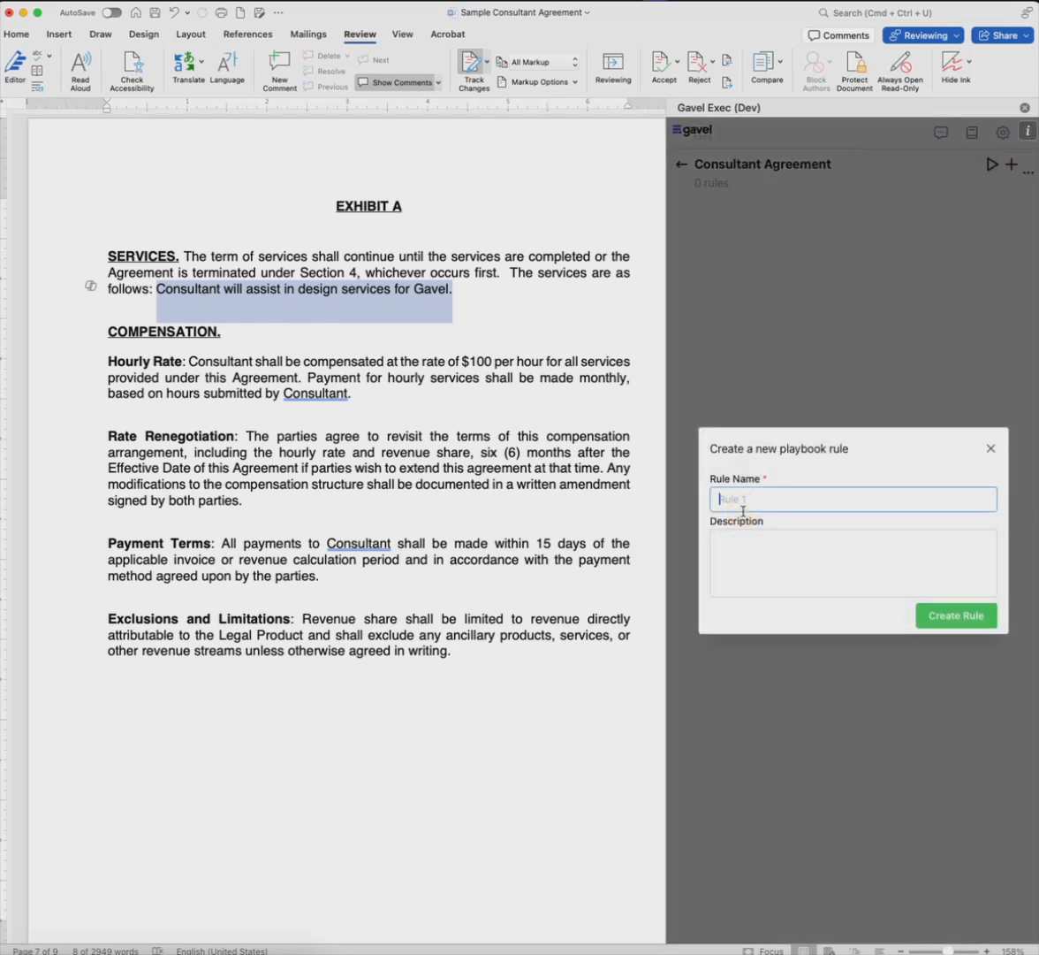
text(Assignment Clause)
Step: Paste the subcontractor-consent rule with its fallback wording as the description, and put a blank line before "Suggested Fallback Language"
click(807, 589)
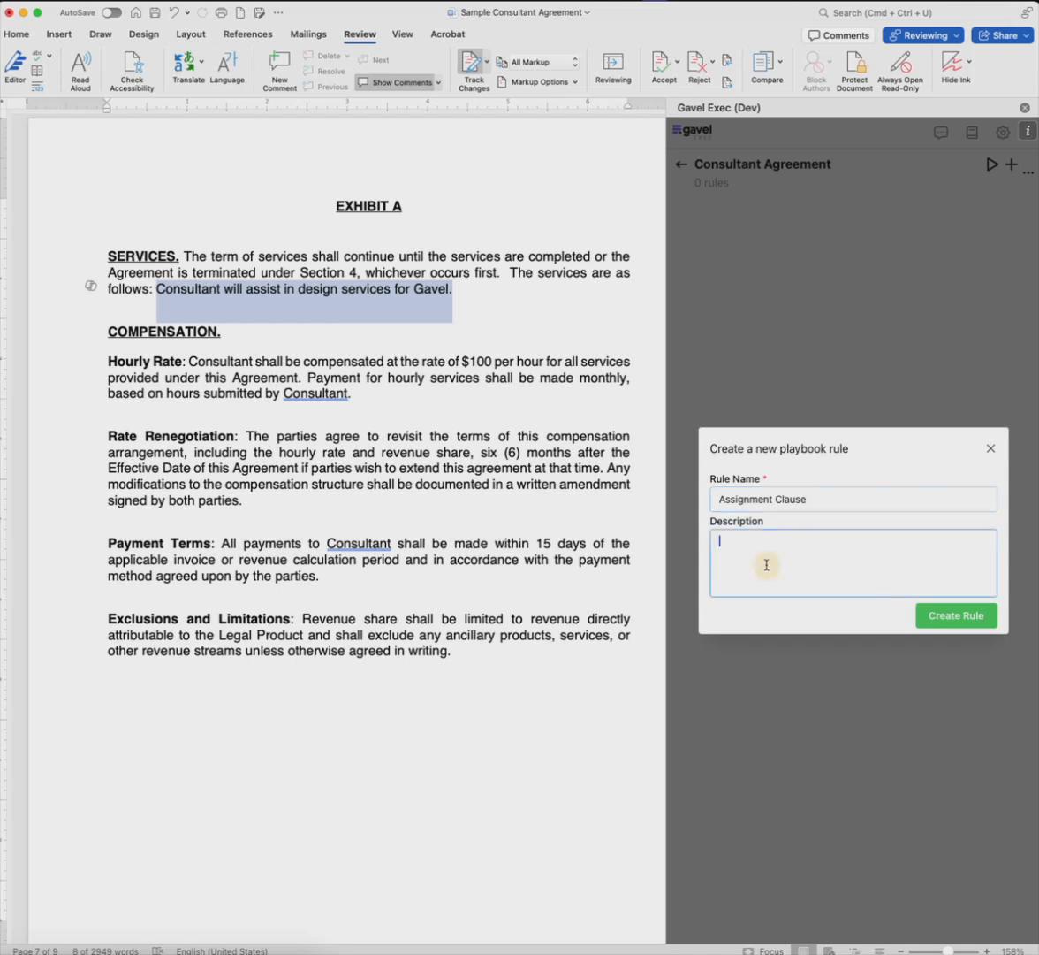
text(Rule: Flag any clause that allows the consultant to use subcontractors without client consent. Our policy is to require the client's prior written approval before any subcontractor is engaged.Suggested Fallback Language: "Consultant may not delegate or subcontract any of its obligations under this Agreement without the prior written consent of the Client.")
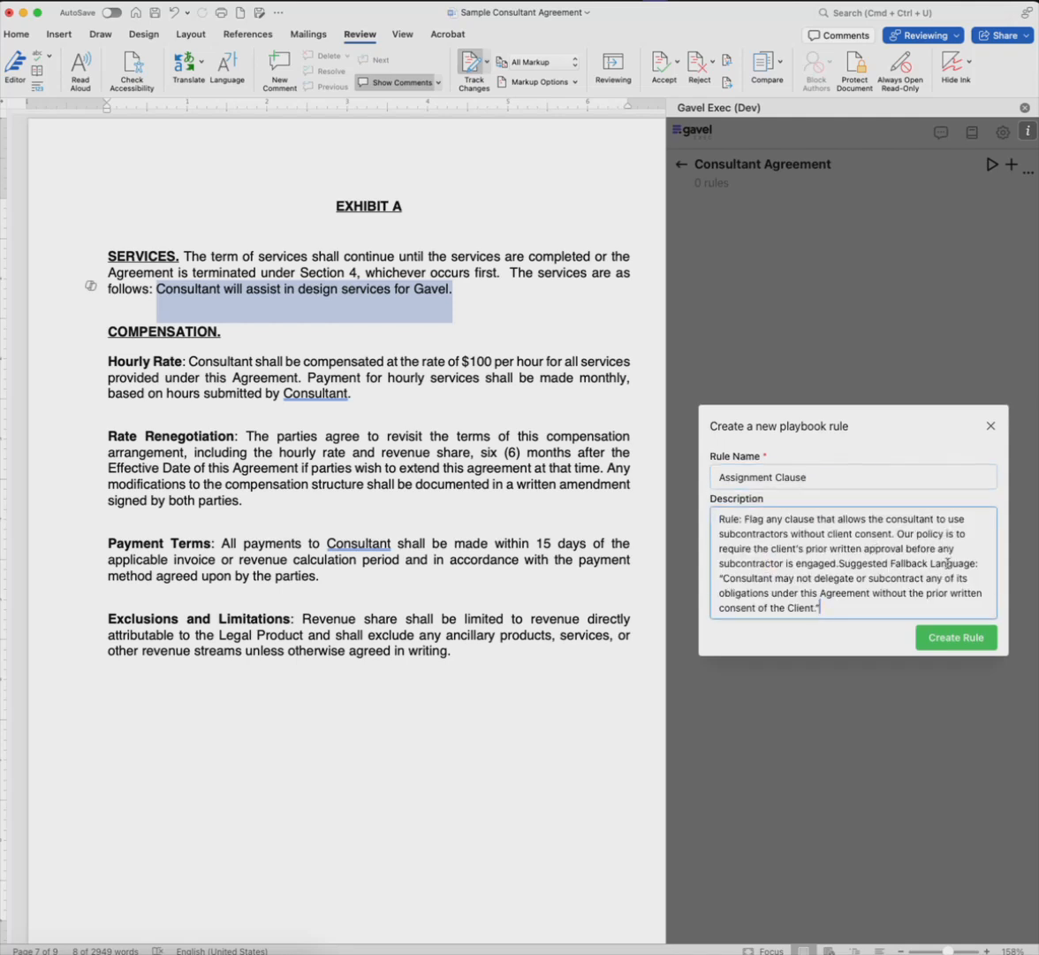
click(837, 563)
key(Return)
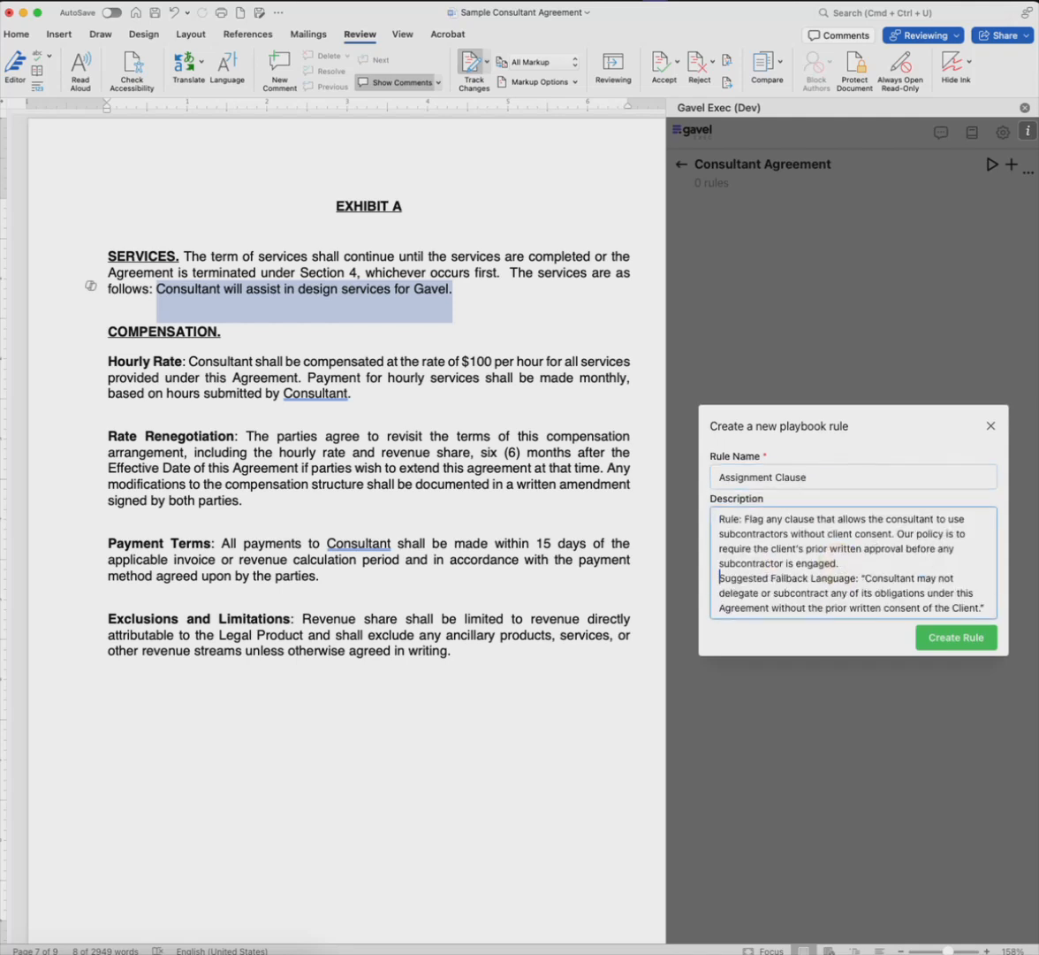
key(Return)
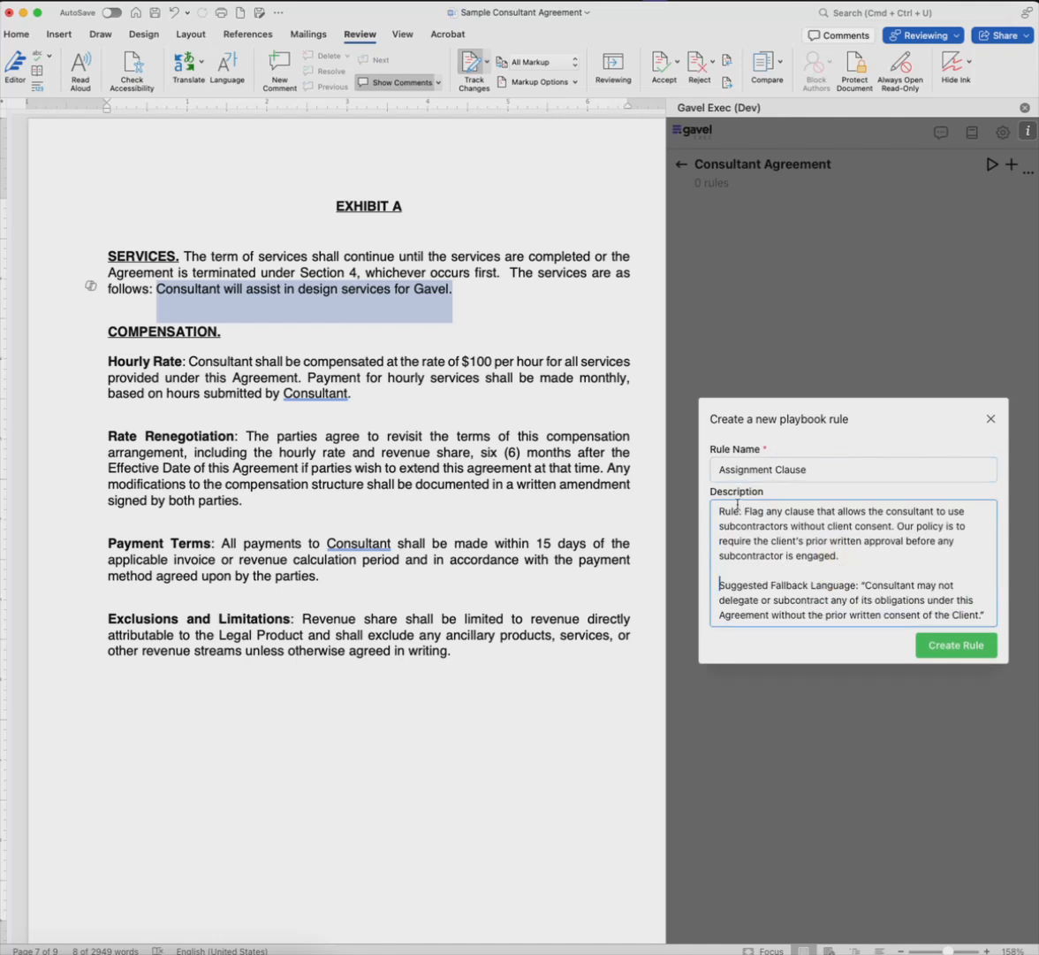
Step: Clear the document selection, review the description's rule and fallback paragraphs, and create the Assignment Clause rule
click(566, 461)
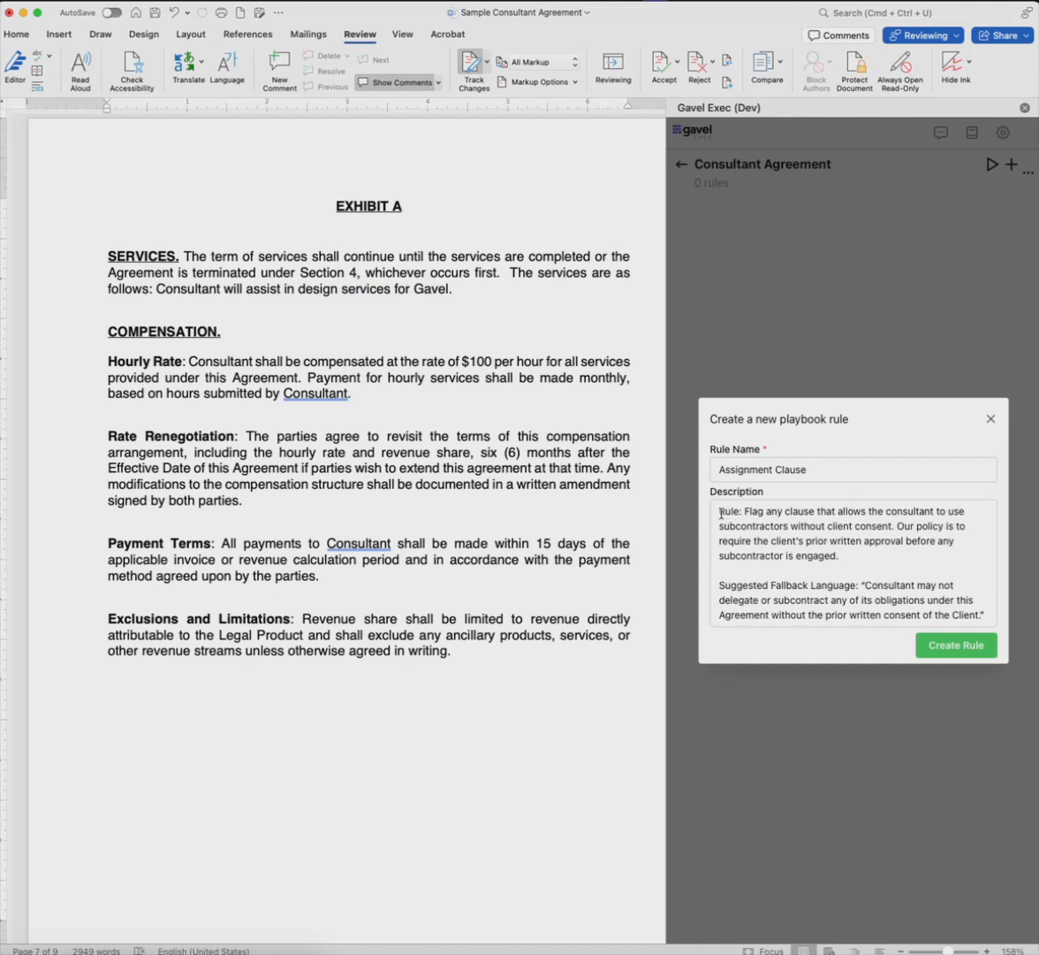
drag(722, 512, 838, 554)
drag(722, 585, 989, 616)
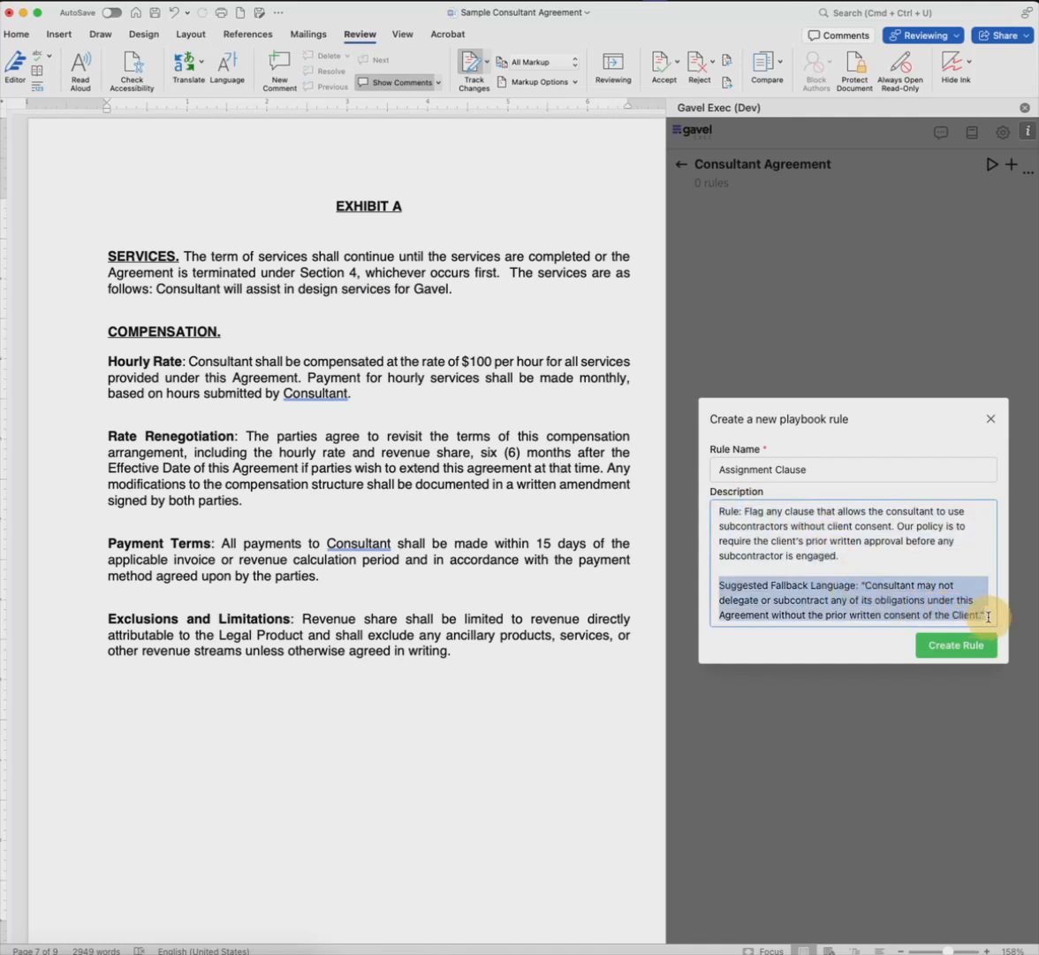
click(939, 645)
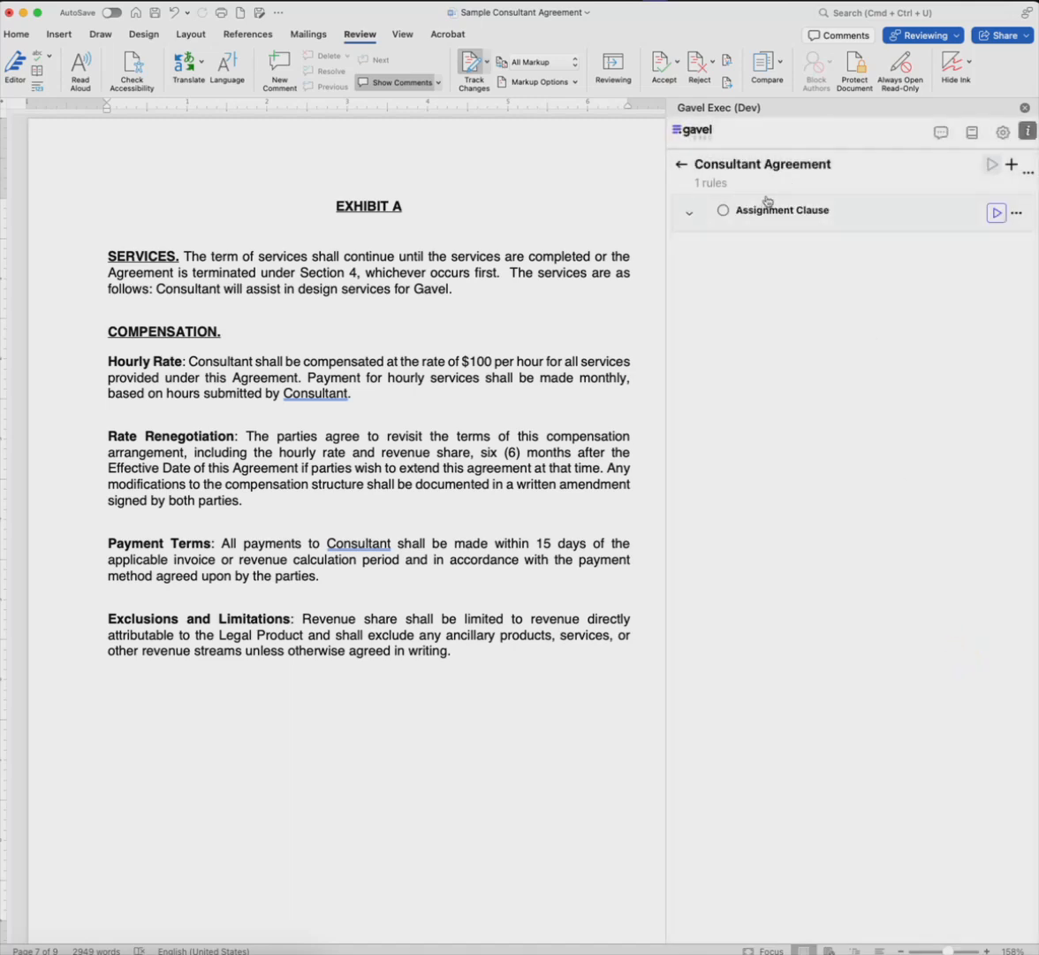
Step: Run the Assignment Clause rule on the agreement and check its rule text, collapsing that text again
click(996, 214)
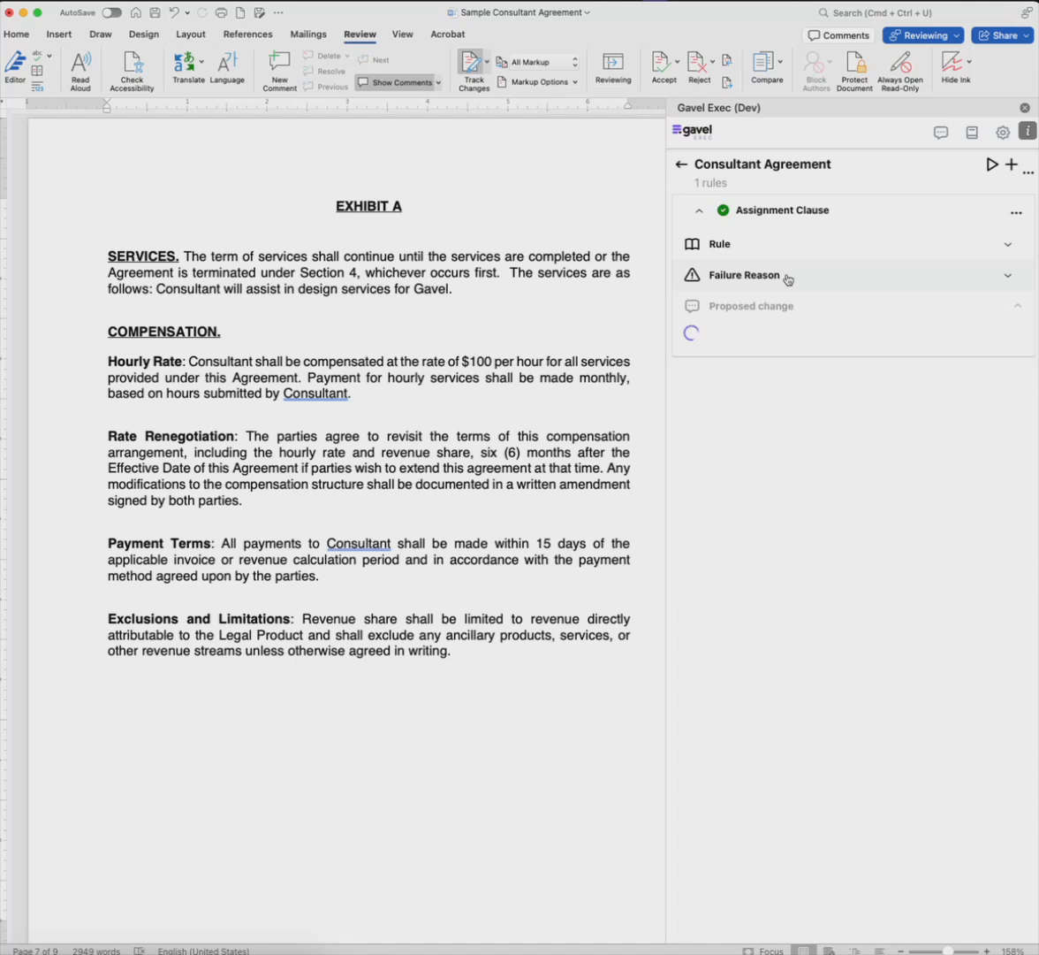
click(768, 248)
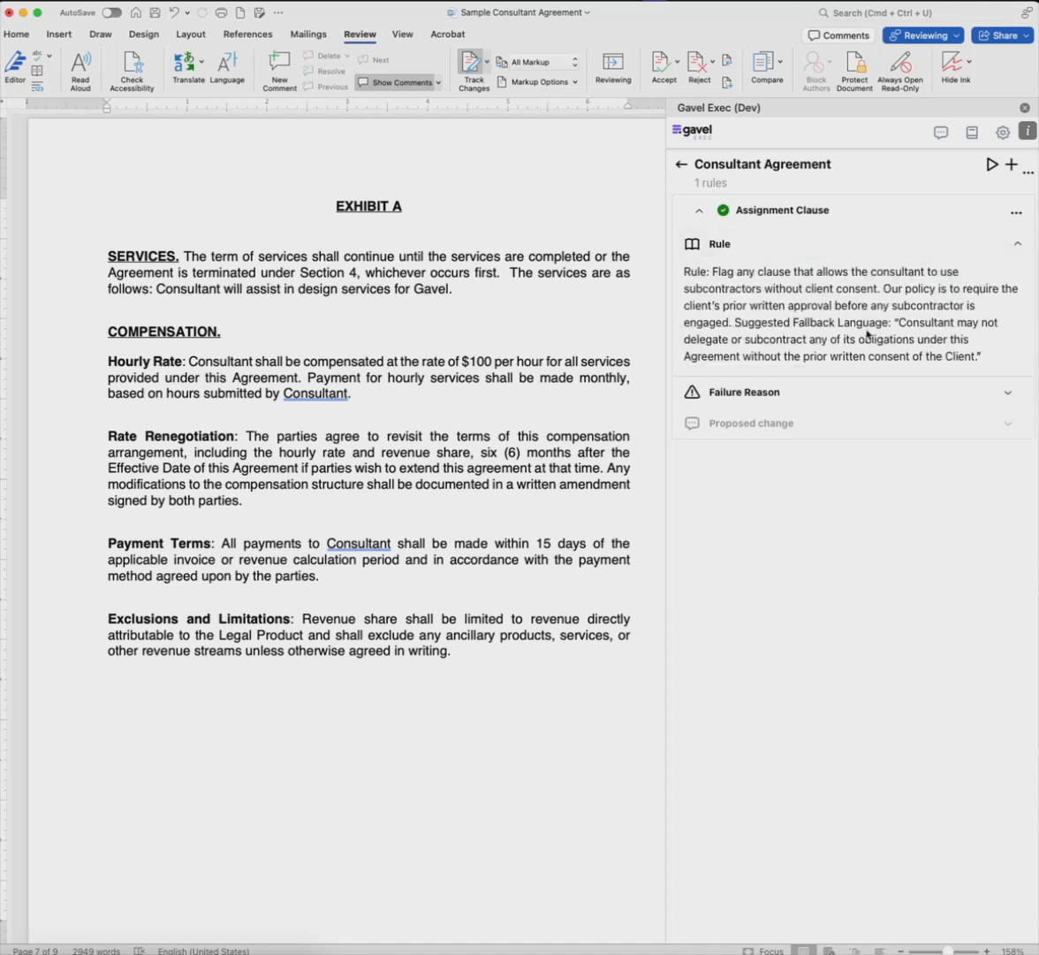
click(831, 246)
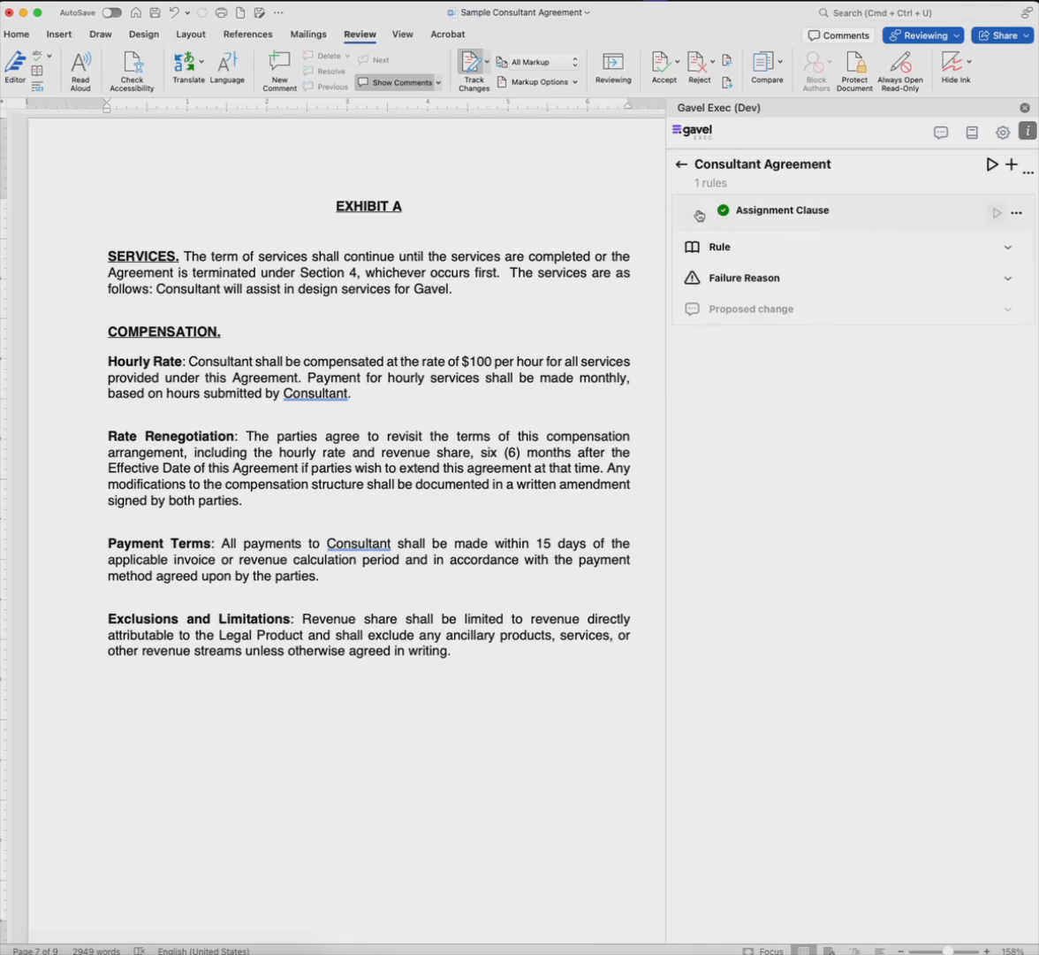